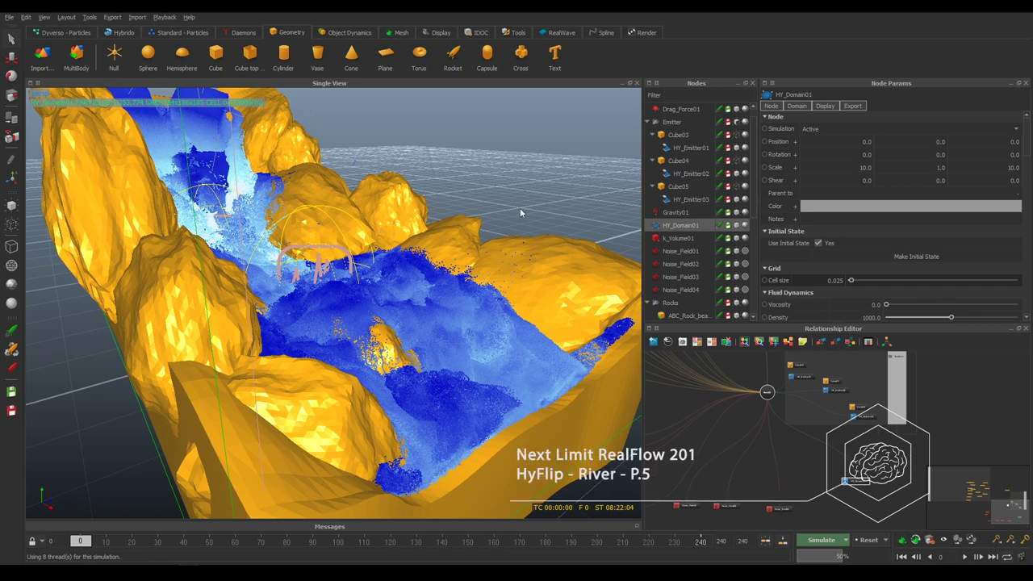
Step: Orbit the viewport down to a front-on view of the river flowing between the rocks
mouse_move(275, 164)
left_mouse_down("alt")
mouse_move(361, 352)
mouse_move(365, 316)
mouse_move(279, 315)
mouse_move(336, 258)
left_mouse_up("alt")
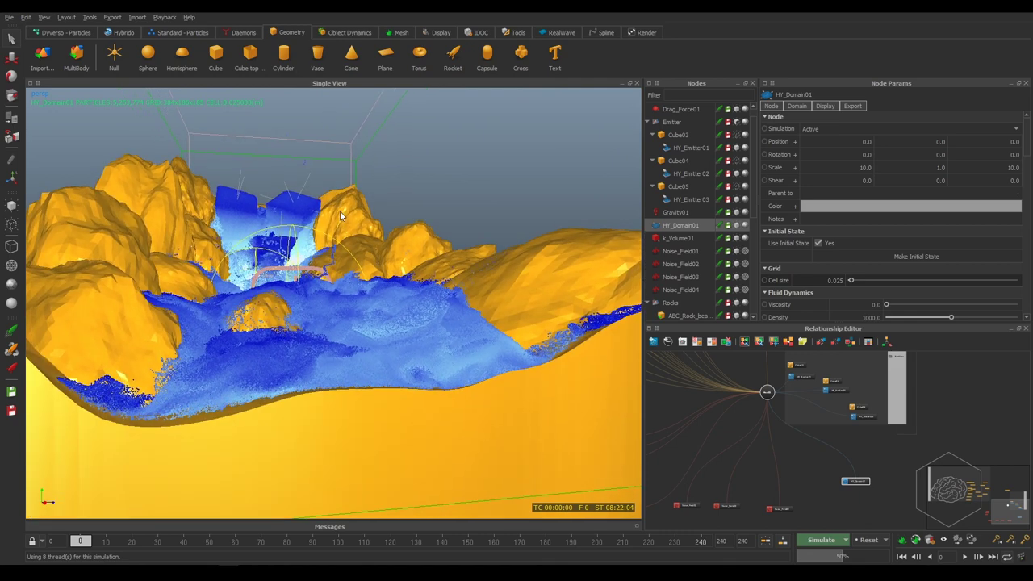
Step: Enable Reset To Initial State and make HY_Domain01's current fluid its initial state
left_click(885, 541)
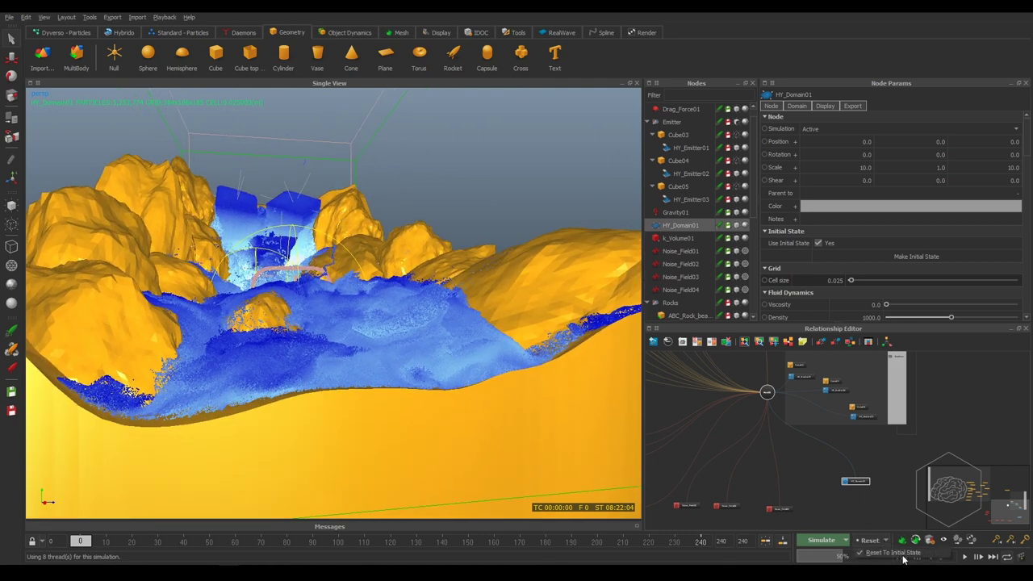
left_click(962, 377)
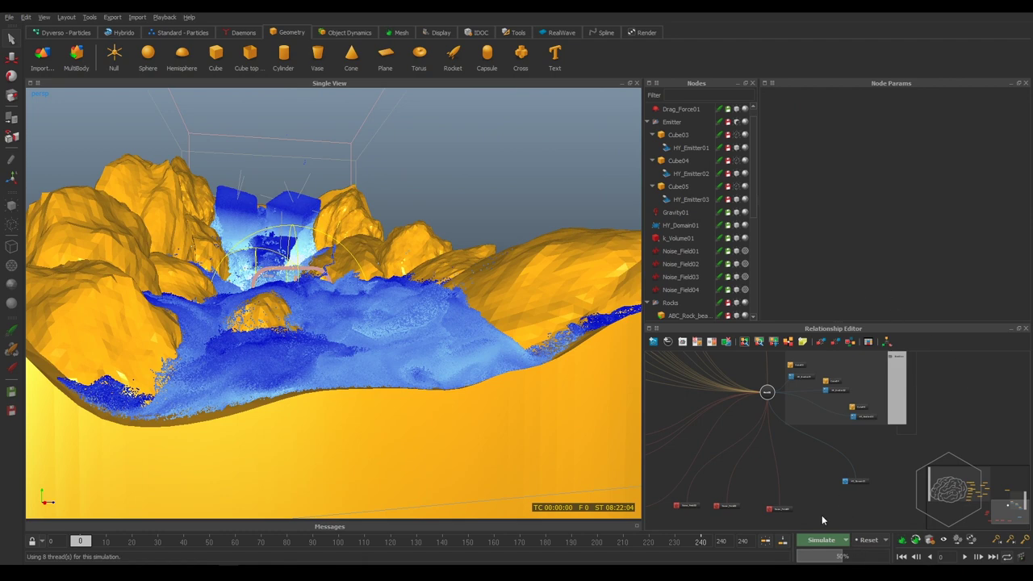
left_click(857, 482)
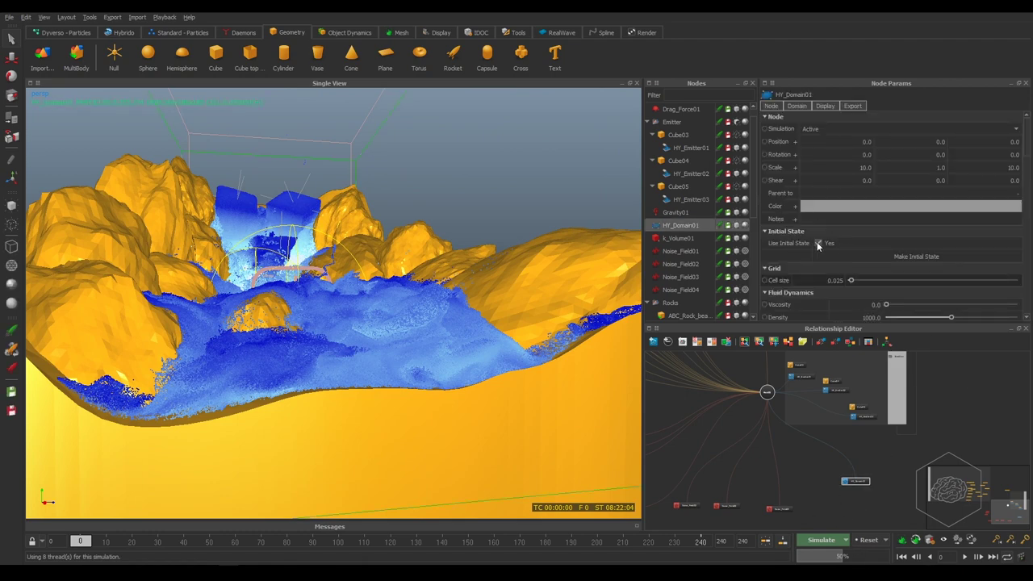
left_click(918, 259)
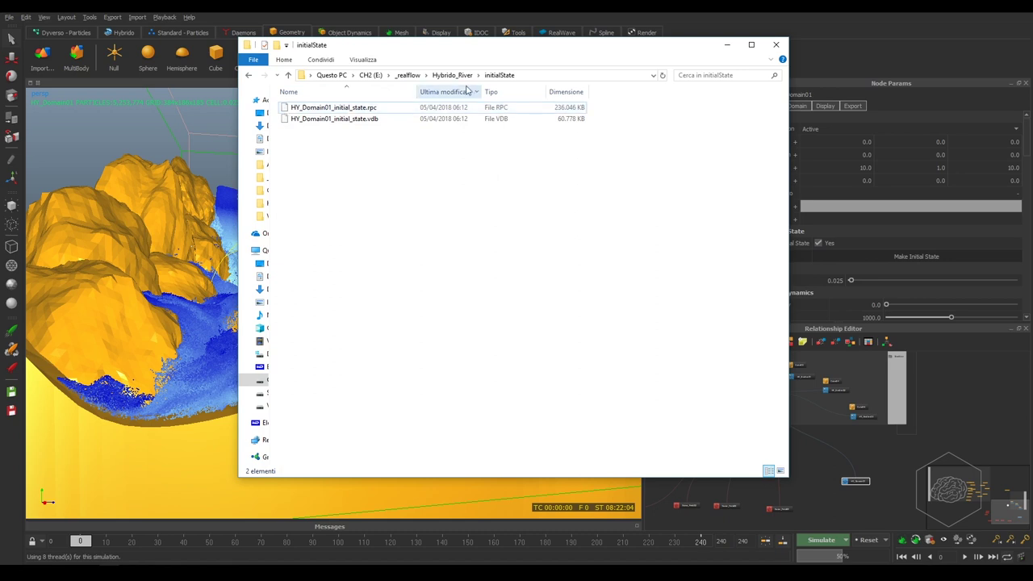
Step: Check that Hybrido_River's initialState folder holds the .rpc and .vdb files, then minimize Explorer
left_click(454, 75)
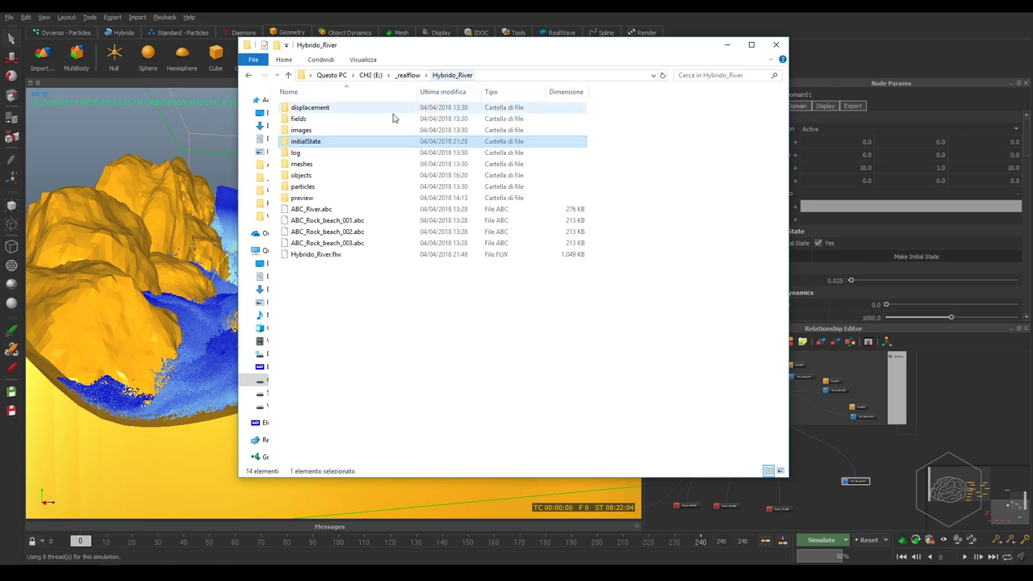
double_click(342, 147)
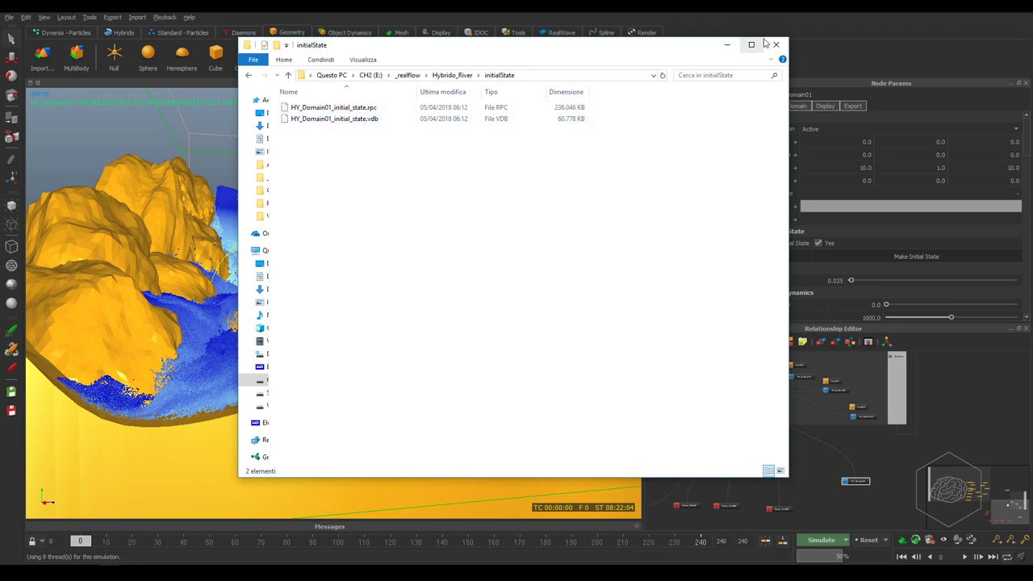
left_click(730, 48)
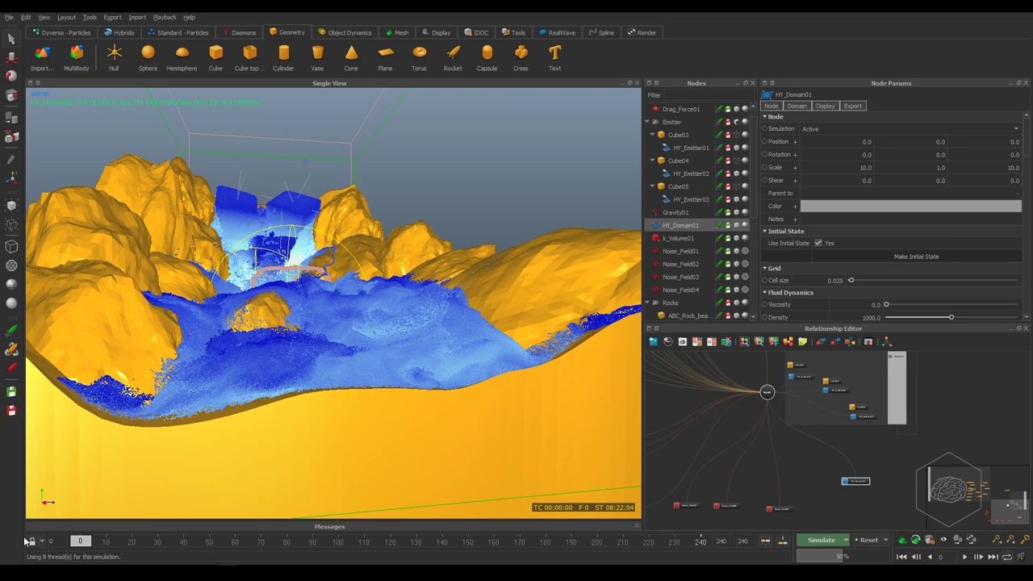
Step: Reset all simulation data to frame 0, confirming with Yes, then inspect the tank
left_click(870, 541)
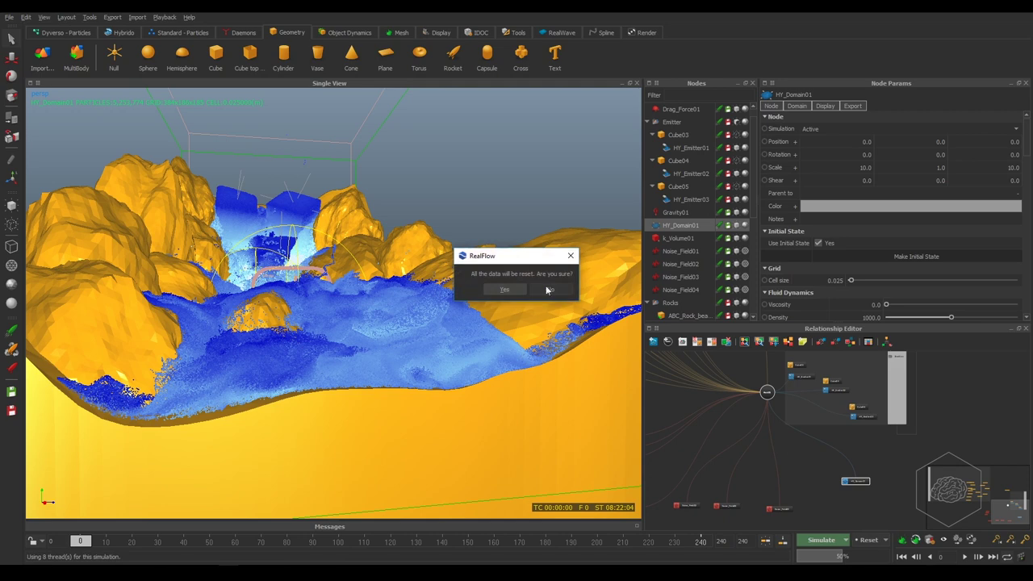
left_click(518, 290)
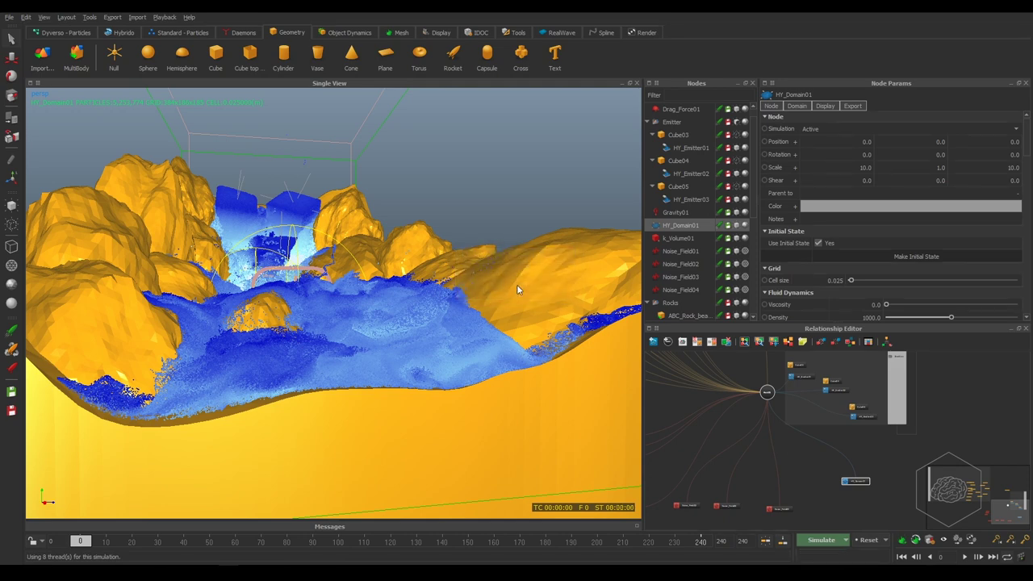
mouse_move(278, 241)
left_mouse_down("alt")
mouse_move(525, 234)
mouse_move(417, 210)
left_mouse_up("alt")
scroll(526, 234, "down", 5)
scroll(417, 209, "up", 5)
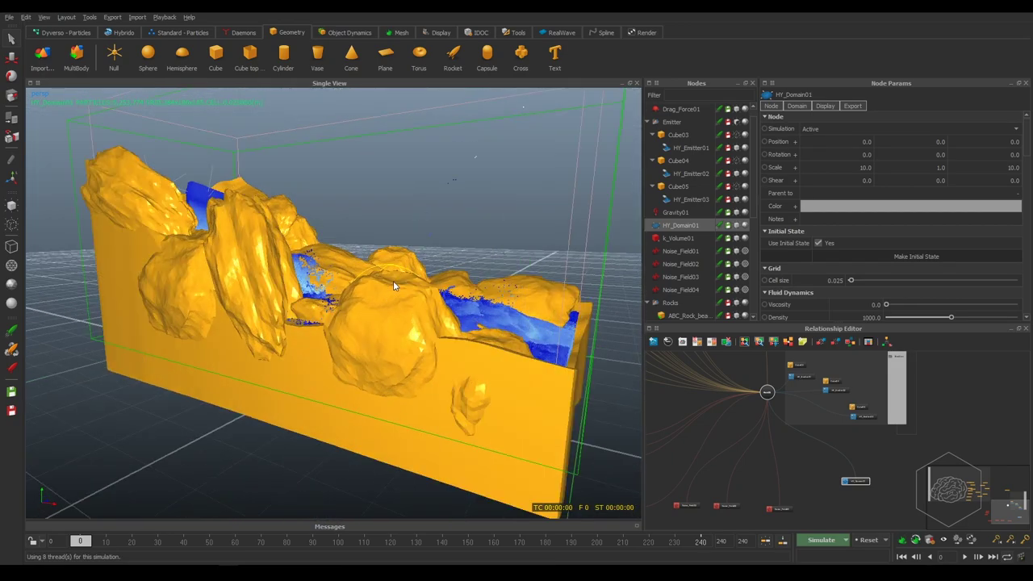
Step: Open HY_Emitter01's Speed parameter in the Curve Editor
left_click(797, 377)
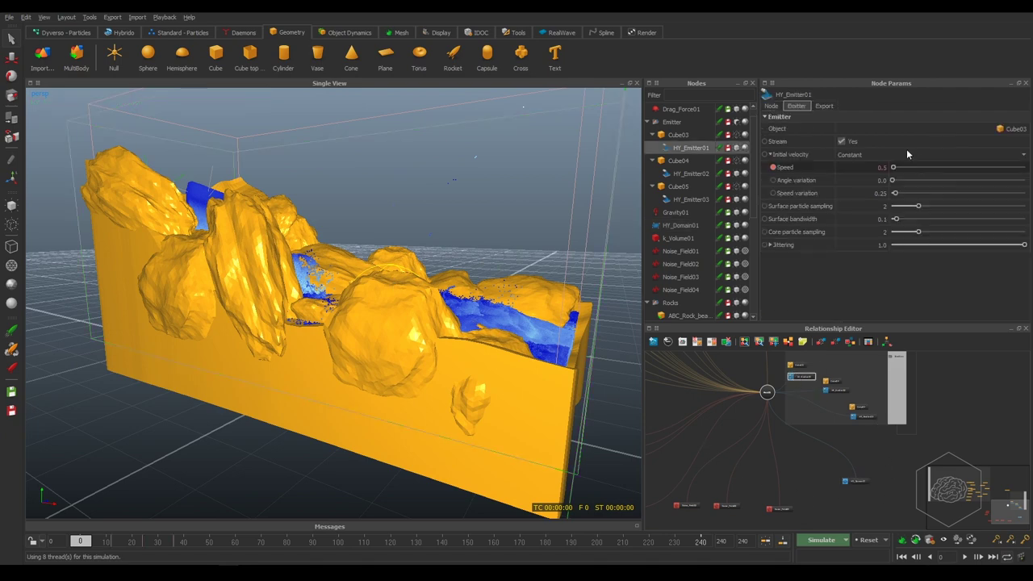
left_click(827, 165)
right_click(826, 167)
left_click(856, 218)
left_click_drag(157, 108, 401, 124)
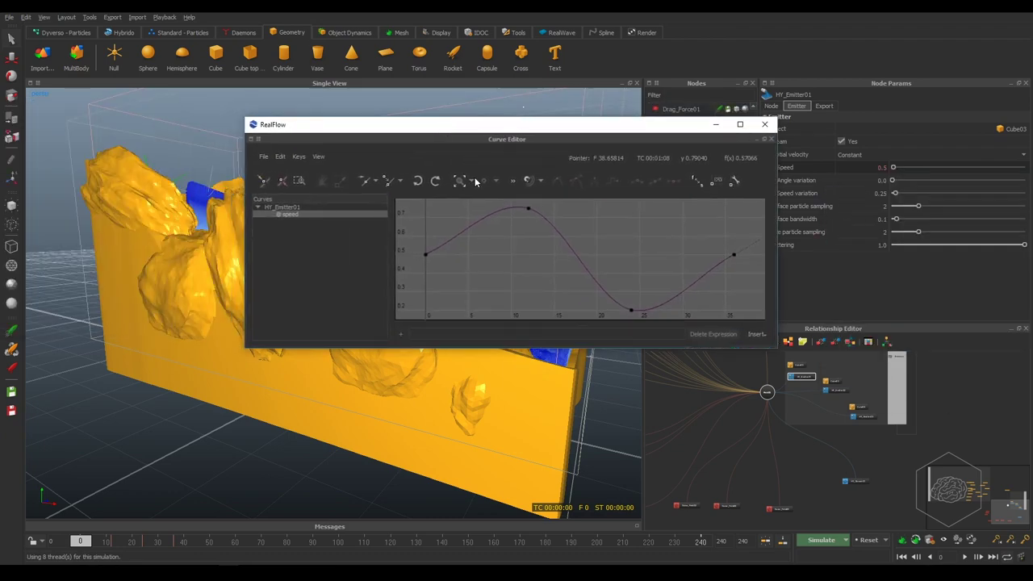
Step: Review HY_Emitter01's speed keys: 0.5, 0.78, 0.2, 0.5 at frames 0, 12, 24, 36
left_click(428, 253)
left_click_drag(507, 191, 542, 255)
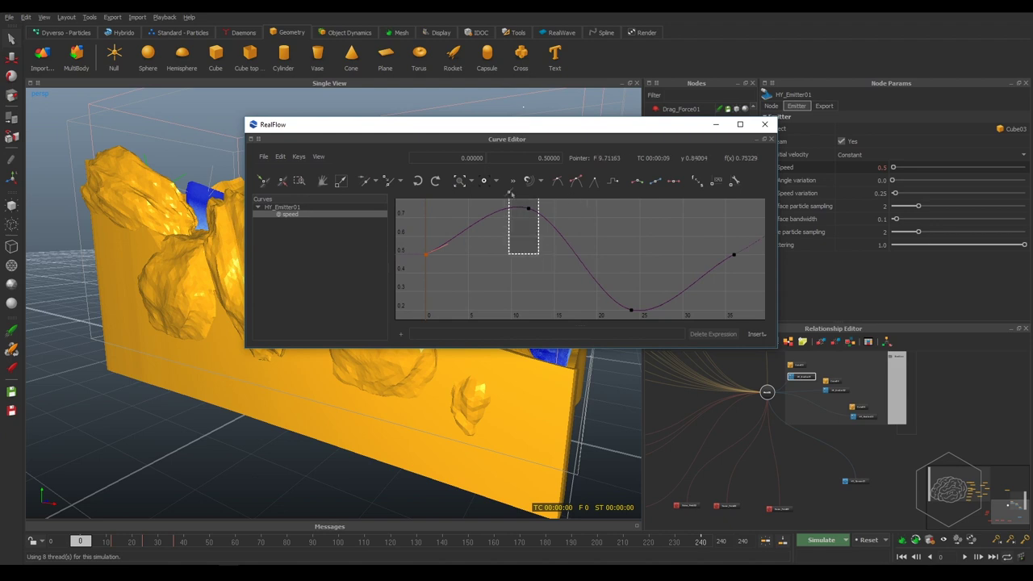
left_click_drag(662, 245, 616, 321)
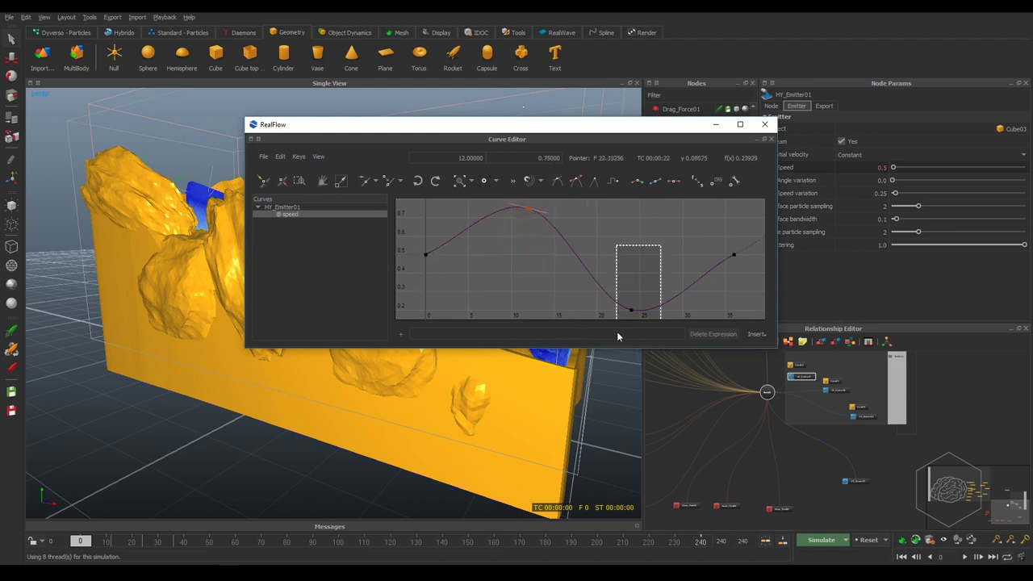
left_click_drag(677, 202, 764, 292)
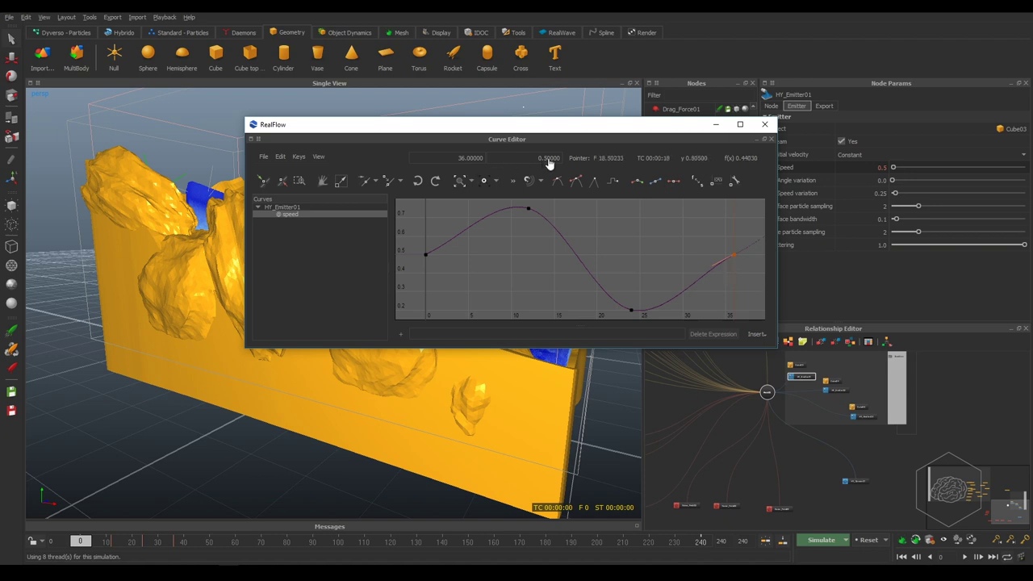
left_click_drag(683, 137, 540, 135)
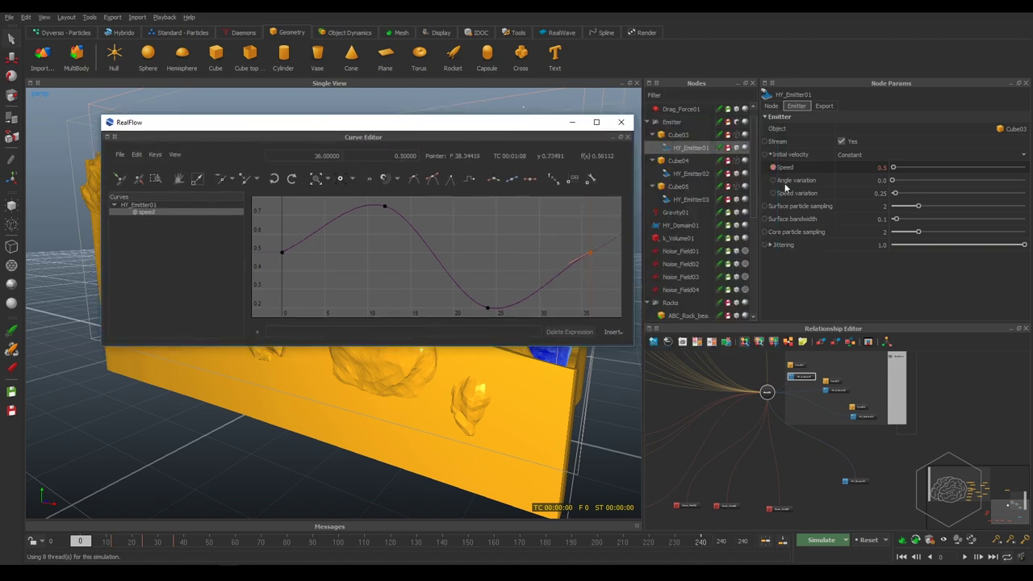
left_click(833, 391)
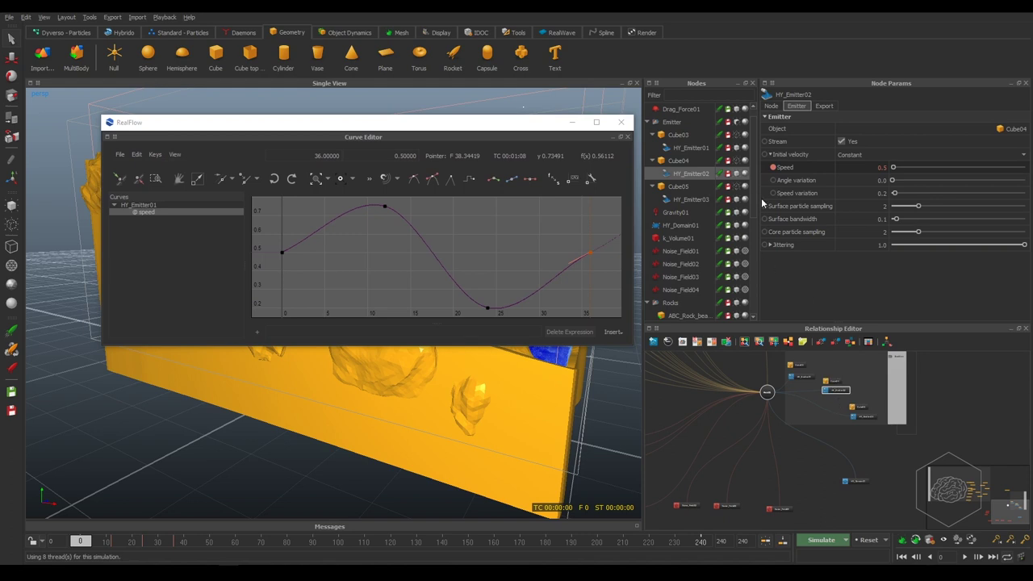
Step: Load HY_Emitter02's speed curve and inspect its keys at frames 0, 12, 24 and 36
right_click(789, 174)
left_click(812, 179)
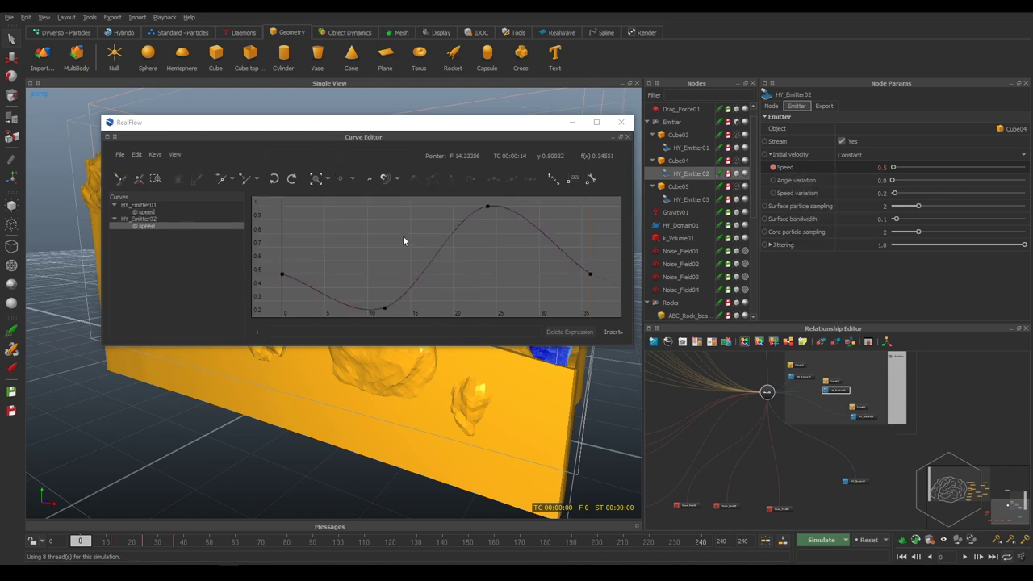
left_click_drag(345, 242, 275, 283)
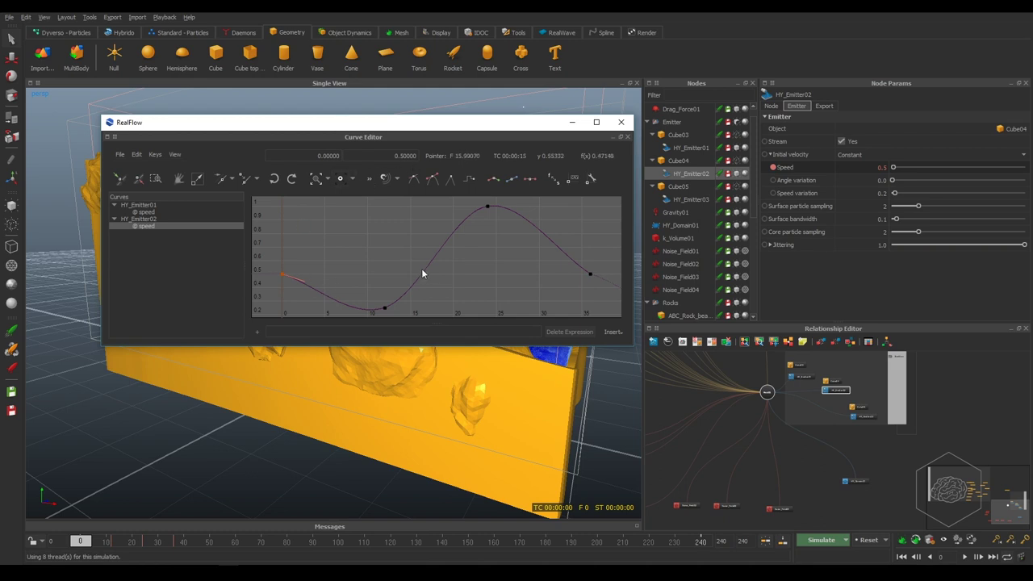
left_click_drag(421, 252, 368, 319)
left_click_drag(515, 263, 462, 197)
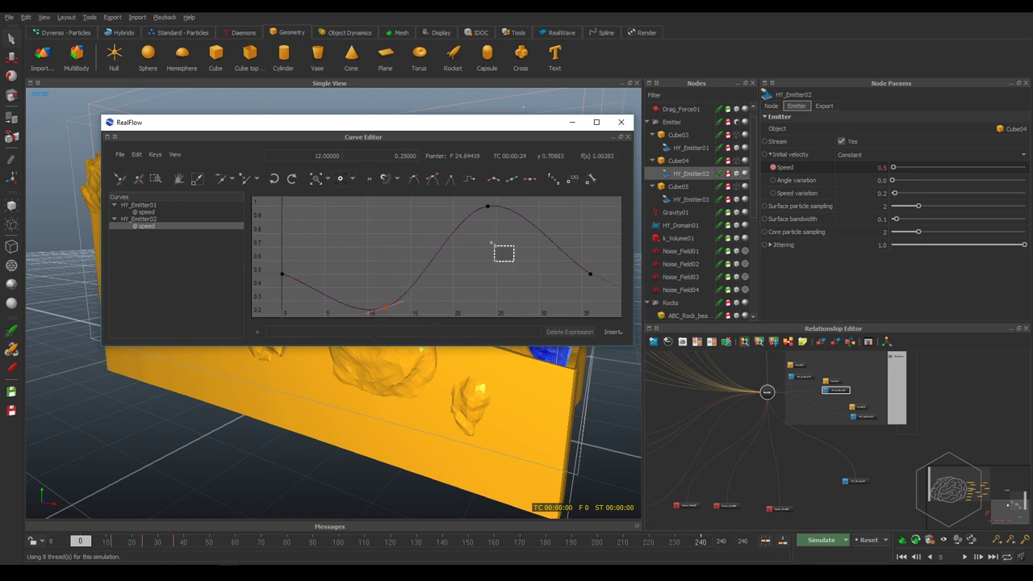
left_click_drag(566, 295, 599, 234)
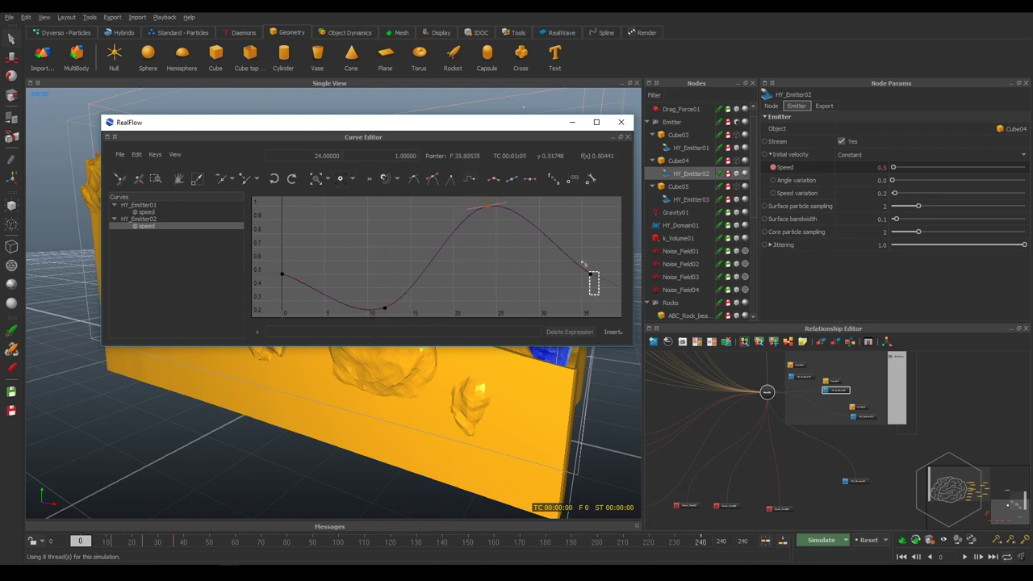
Step: Review HY_Emitter03's speed curve (0.75, 1.25, 0.75 at frames 0, 12, 36), then close the editor
left_click(868, 417)
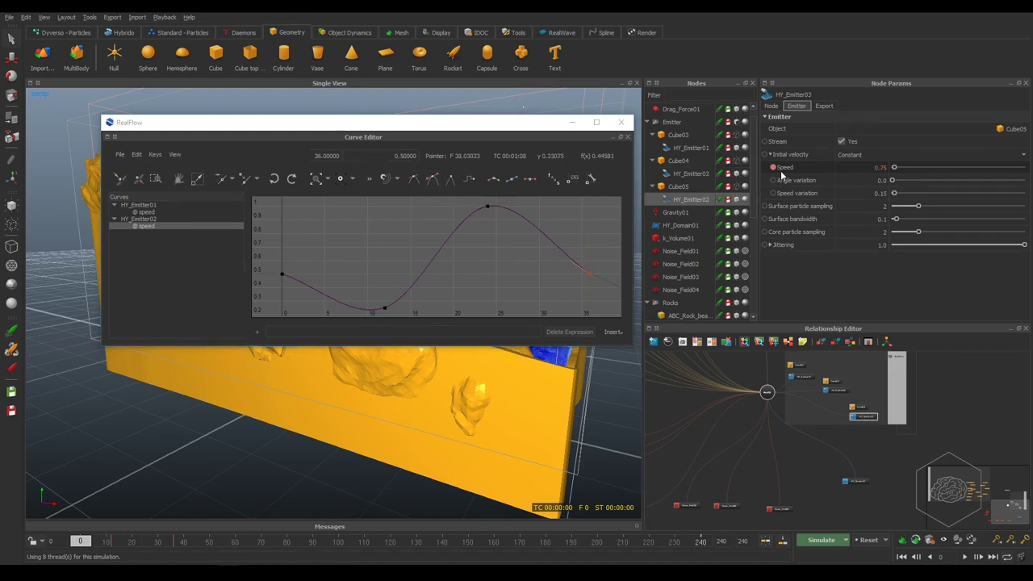
right_click(789, 172)
left_click(807, 175)
left_click_drag(345, 281, 282, 327)
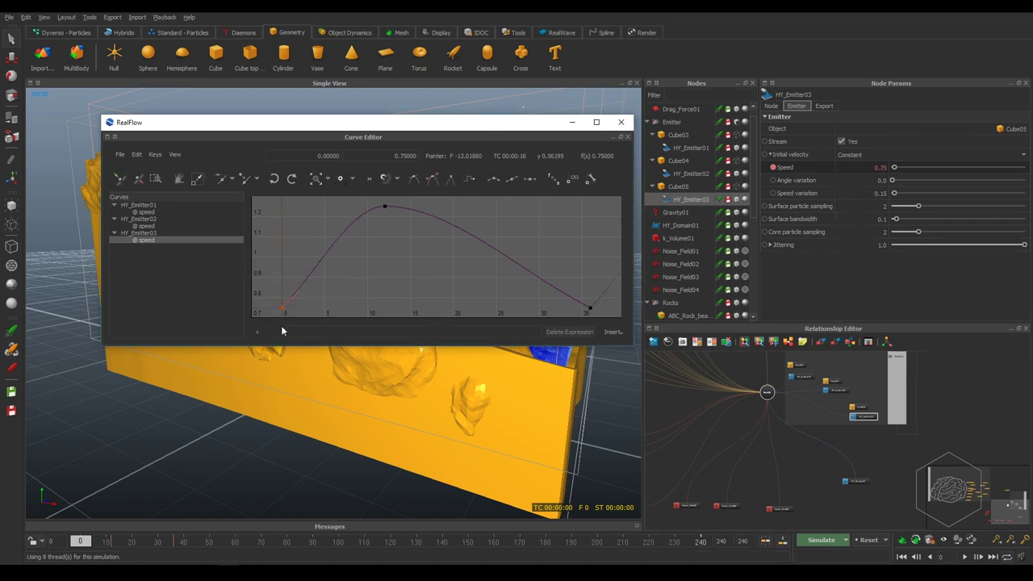
left_click_drag(347, 199, 422, 250)
left_click_drag(583, 264, 612, 318)
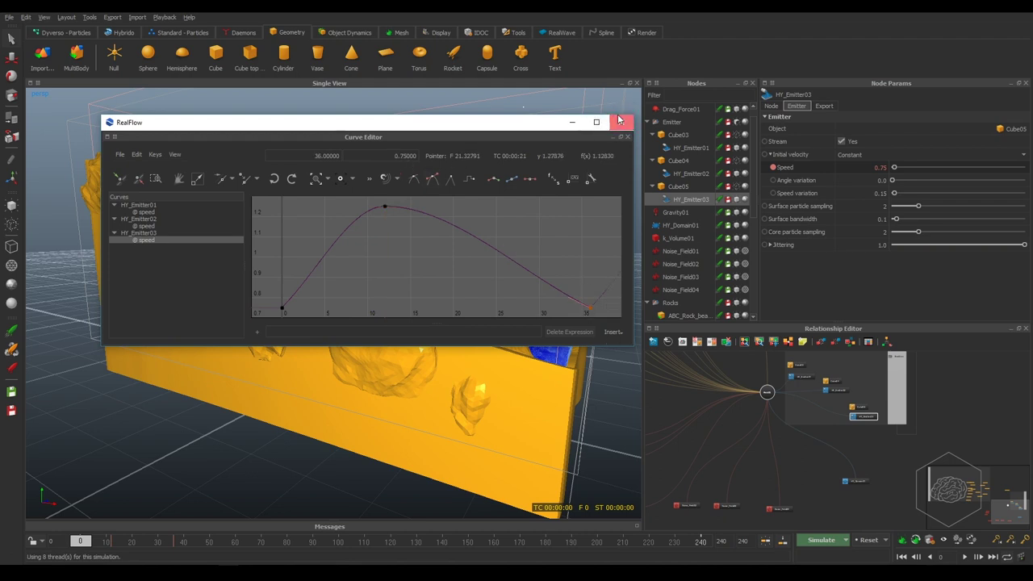
left_click(621, 121)
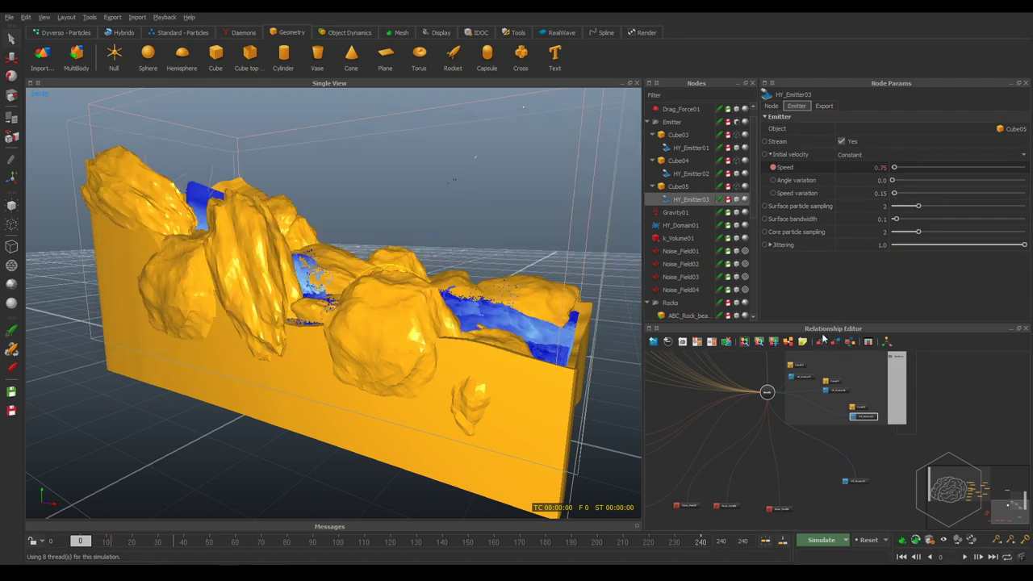
left_click(832, 391)
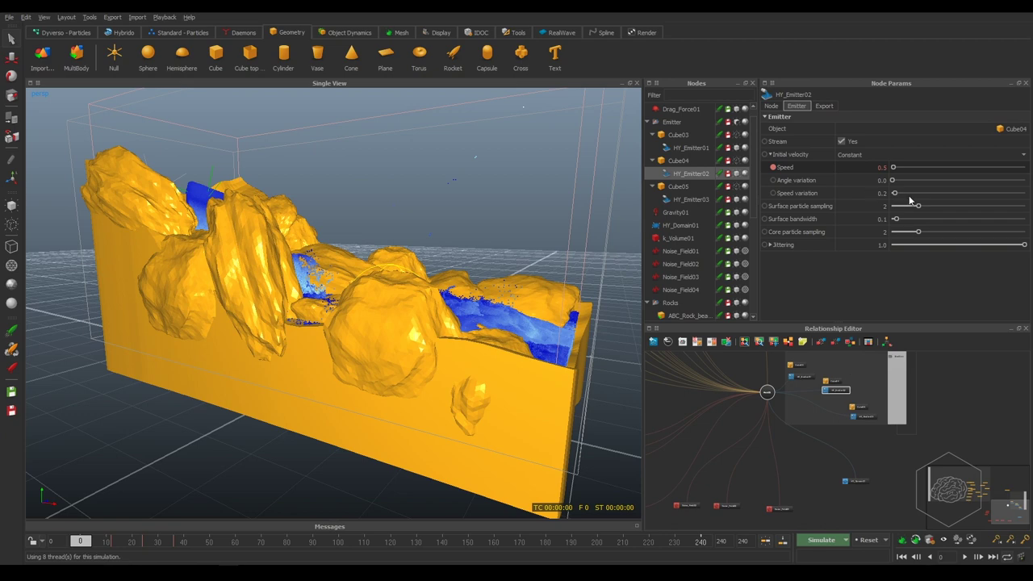
left_click(800, 376)
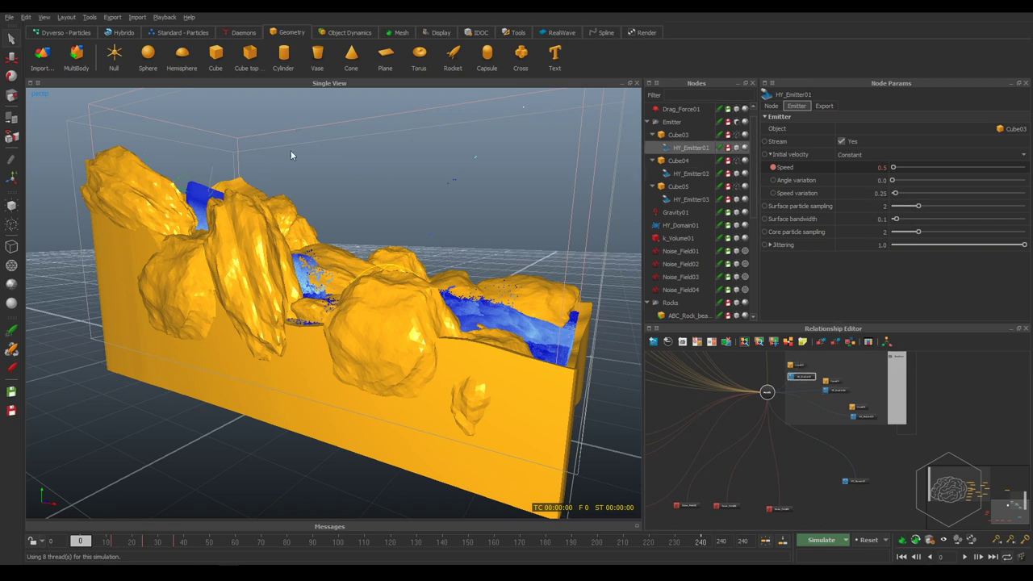
mouse_move(290, 150)
left_mouse_down("alt")
mouse_move(119, 177)
mouse_move(379, 372)
mouse_move(361, 329)
mouse_move(296, 358)
mouse_move(211, 355)
mouse_move(277, 344)
left_mouse_up("alt")
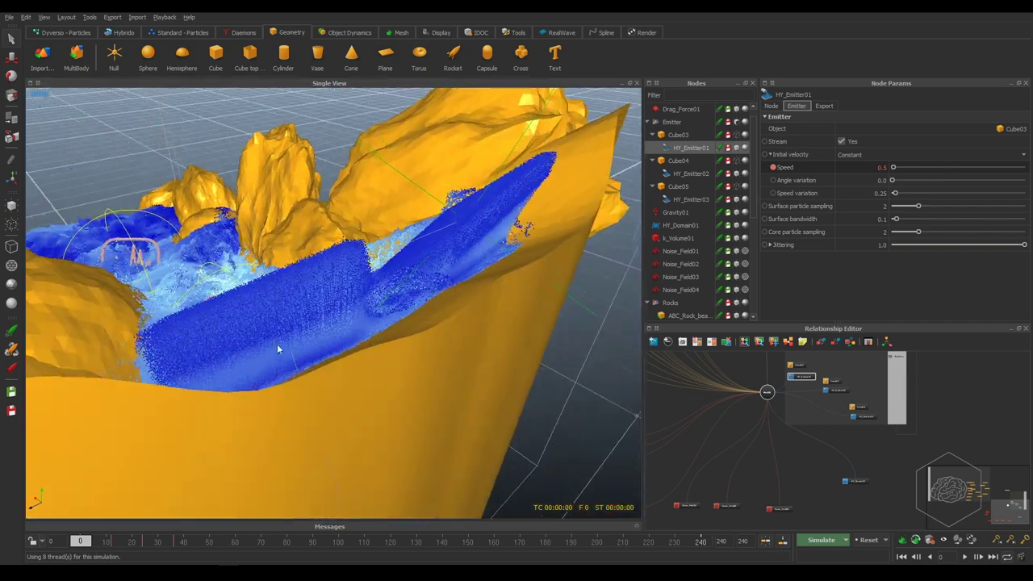
Step: Select HY_Domain01 and inspect the fluid blocks and rocks from several angles
left_click_drag(349, 301, 455, 263, "alt")
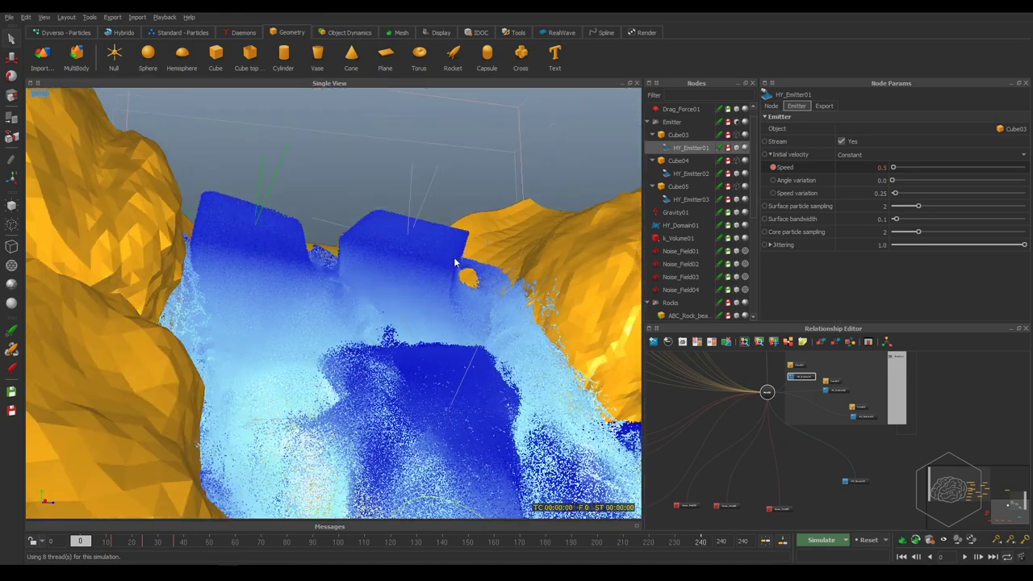
left_click(454, 262)
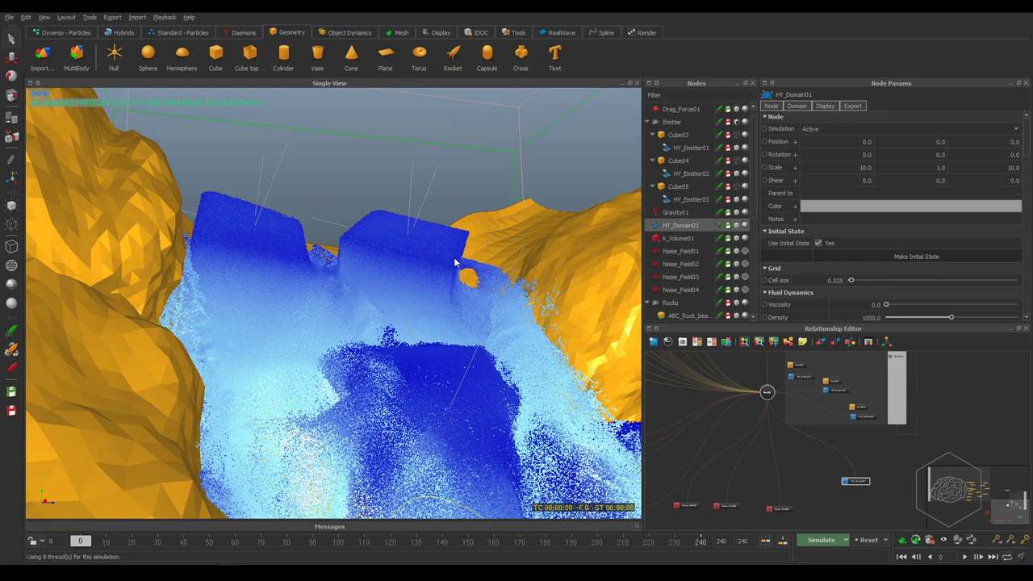
scroll(421, 281, "up", 3)
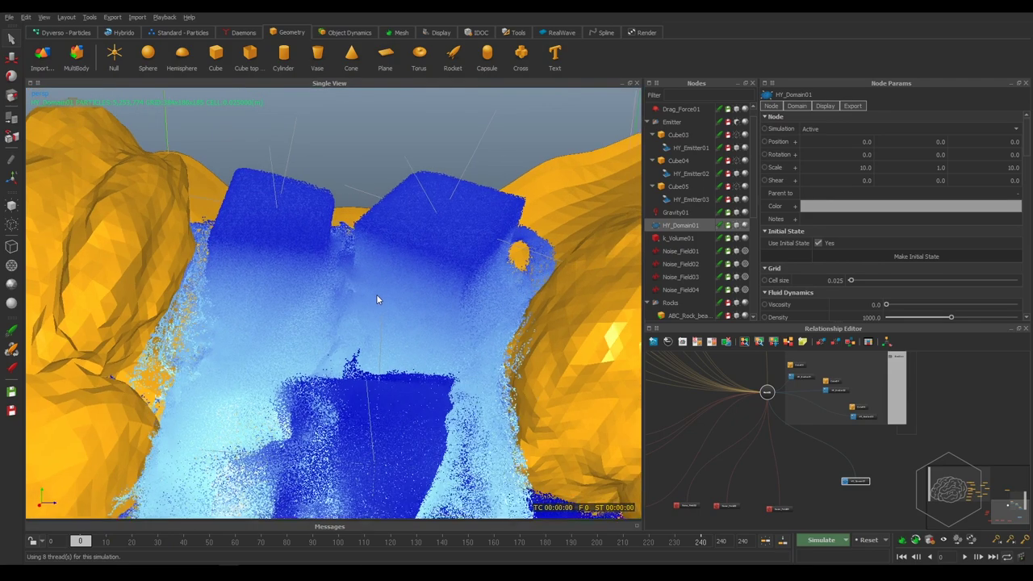
left_click_drag(379, 299, 387, 288, "alt")
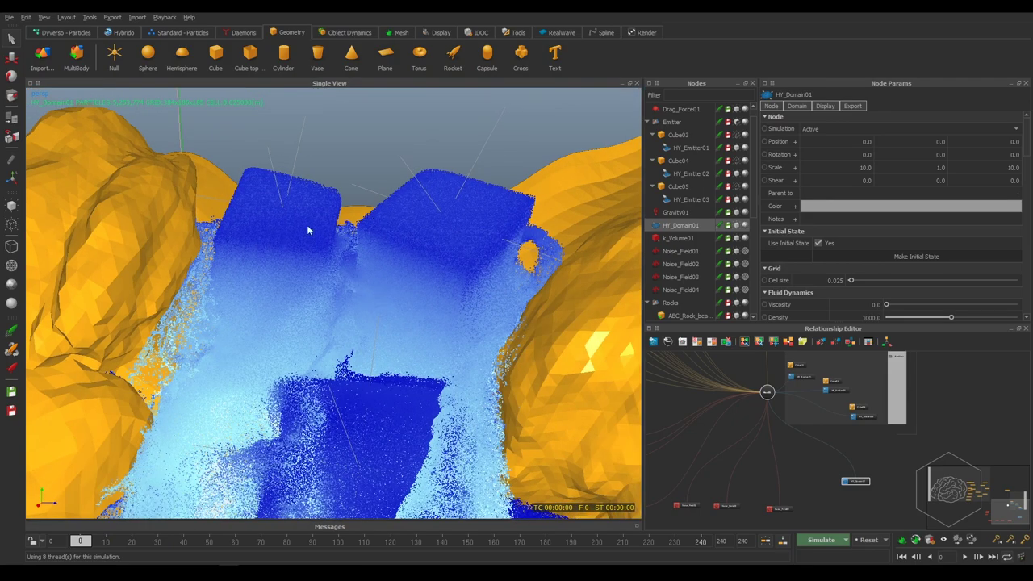
mouse_move(307, 230)
left_mouse_down("alt")
mouse_move(309, 344)
mouse_move(287, 367)
mouse_move(289, 314)
mouse_move(260, 216)
mouse_move(298, 213)
mouse_move(289, 217)
left_mouse_up("alt")
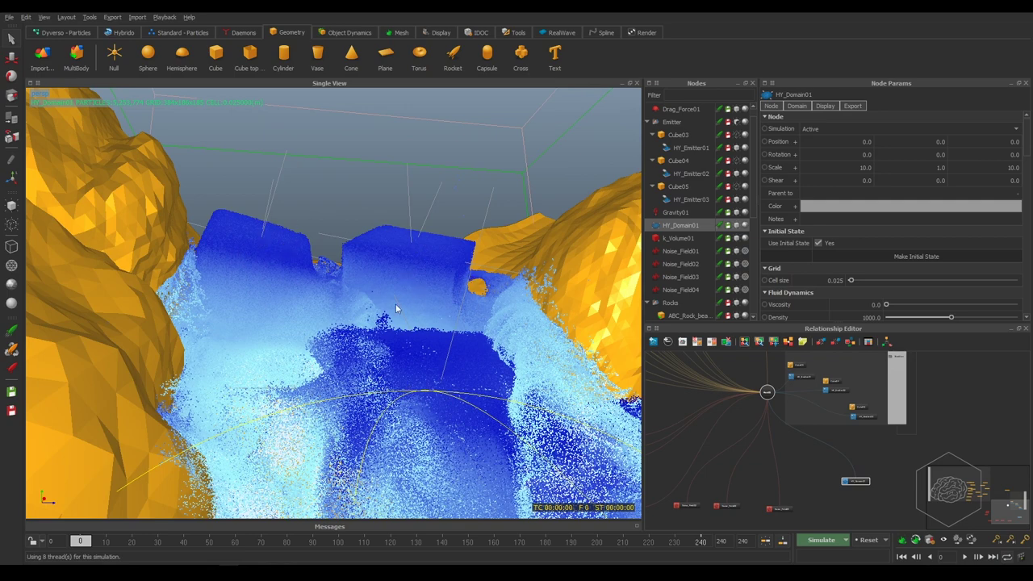
mouse_move(518, 344)
left_mouse_down("alt")
mouse_move(450, 272)
mouse_move(406, 280)
left_mouse_up("alt")
mouse_move(504, 426)
left_mouse_down("alt")
mouse_move(483, 425)
mouse_move(413, 255)
mouse_move(371, 317)
mouse_move(401, 292)
left_mouse_up("alt")
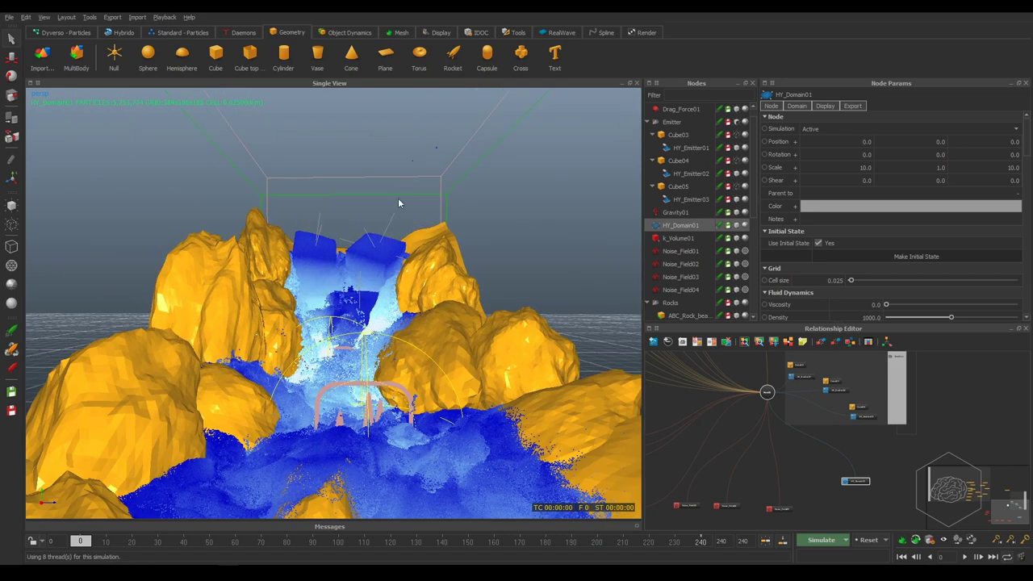
left_click_drag(398, 202, 434, 156, "alt")
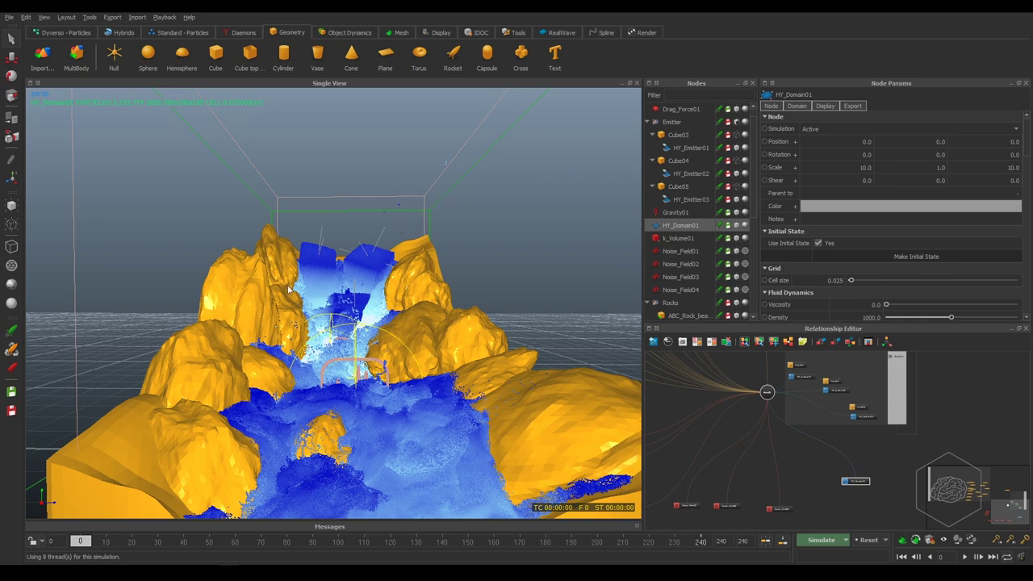
left_click_drag(289, 291, 432, 241, "alt")
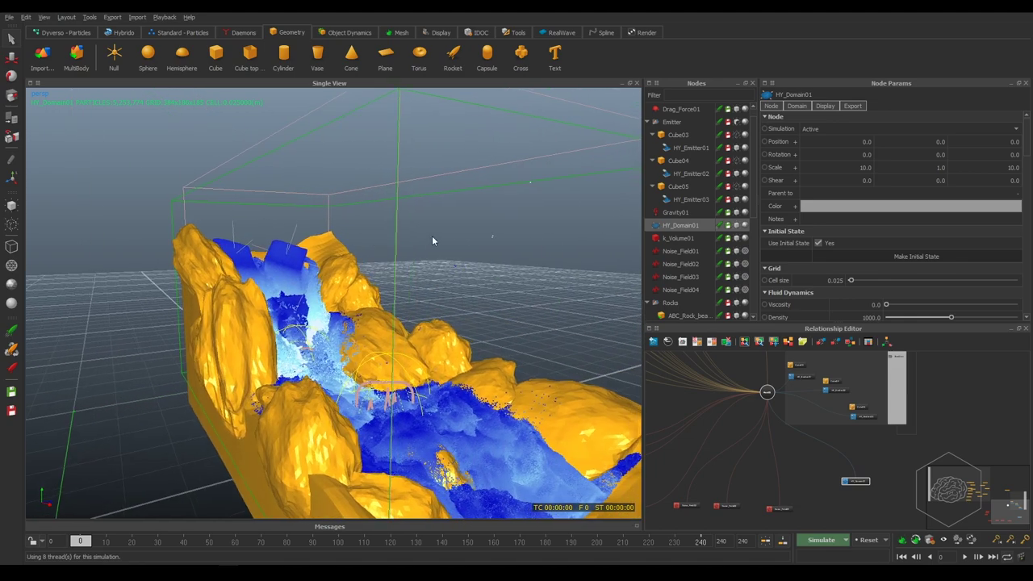
mouse_move(467, 237)
left_mouse_down("alt")
mouse_move(565, 265)
mouse_move(496, 303)
mouse_move(452, 301)
left_mouse_up("alt")
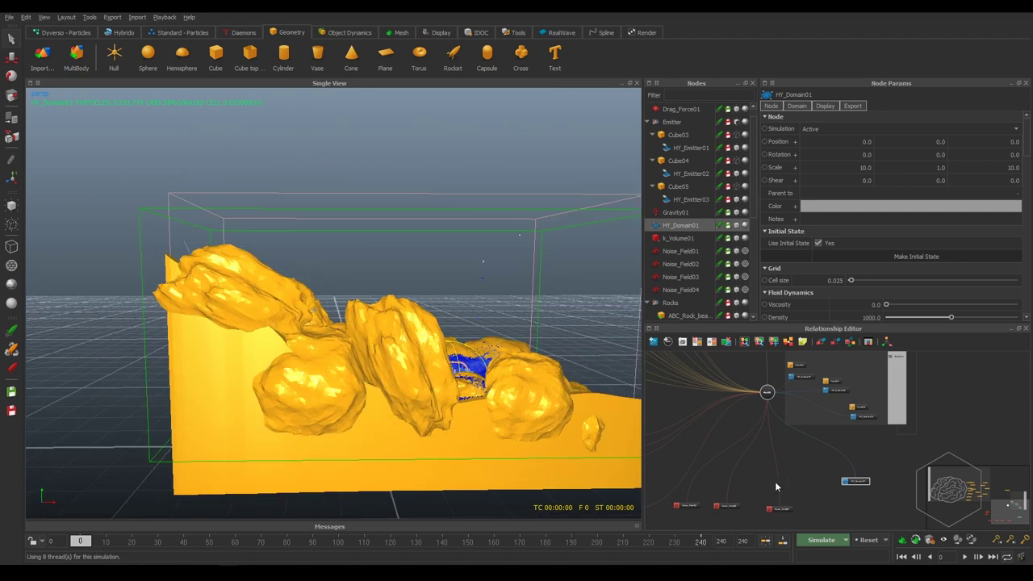
Step: Select k_Volume01 in the Relationship Editor to show its Box shape with Inverse No
mouse_move(775, 481)
middle_mouse_down()
mouse_move(923, 444)
mouse_move(848, 434)
mouse_move(885, 436)
middle_mouse_up()
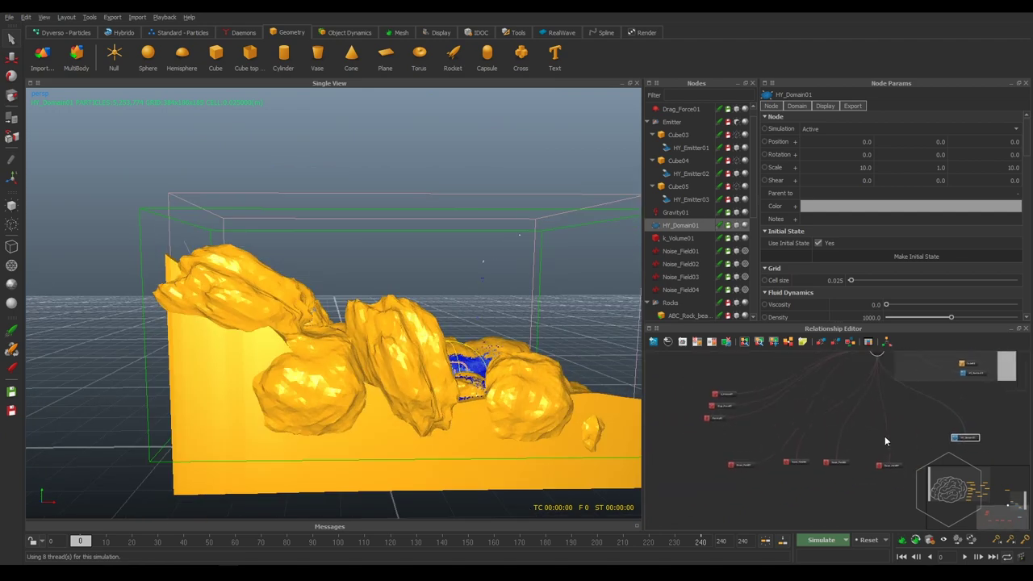
scroll(735, 442, "up", 3)
mouse_move(735, 441)
middle_mouse_down()
mouse_move(775, 441)
mouse_move(740, 386)
middle_mouse_up()
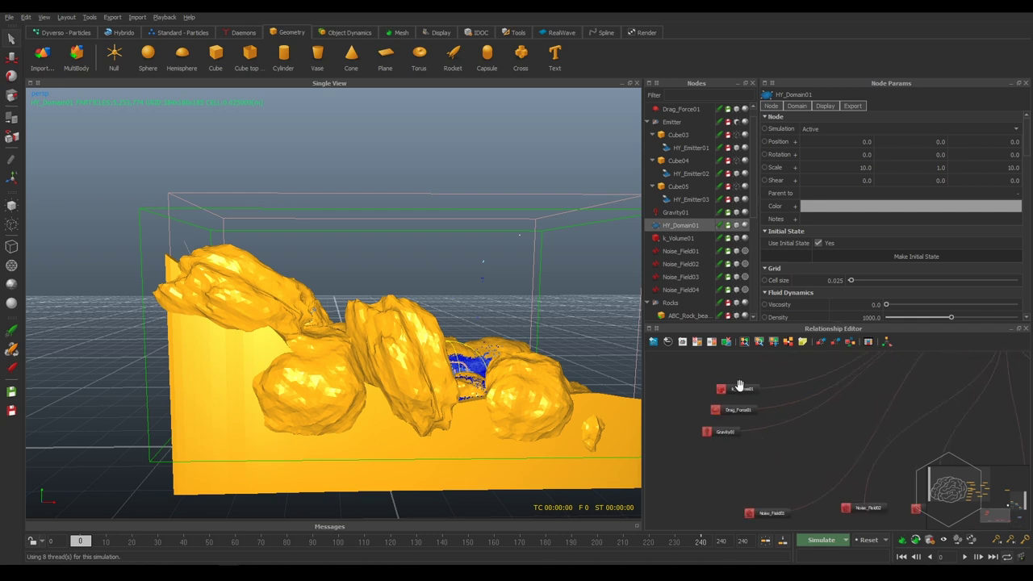
left_click(739, 386)
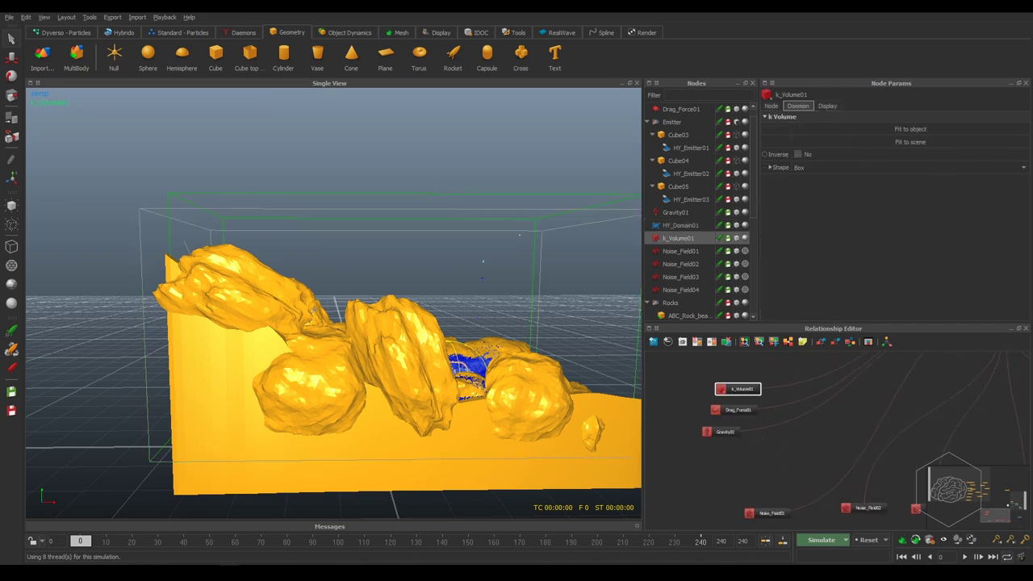
Step: Create a k Volume daemon, k_Volume02, and place its node beside the other forces
left_click(244, 33)
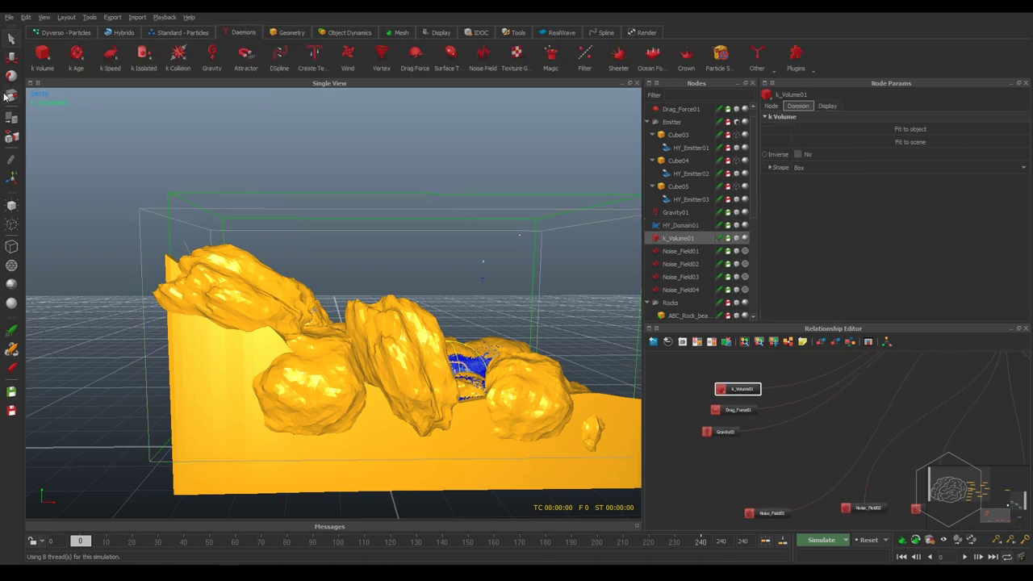
left_click(50, 60)
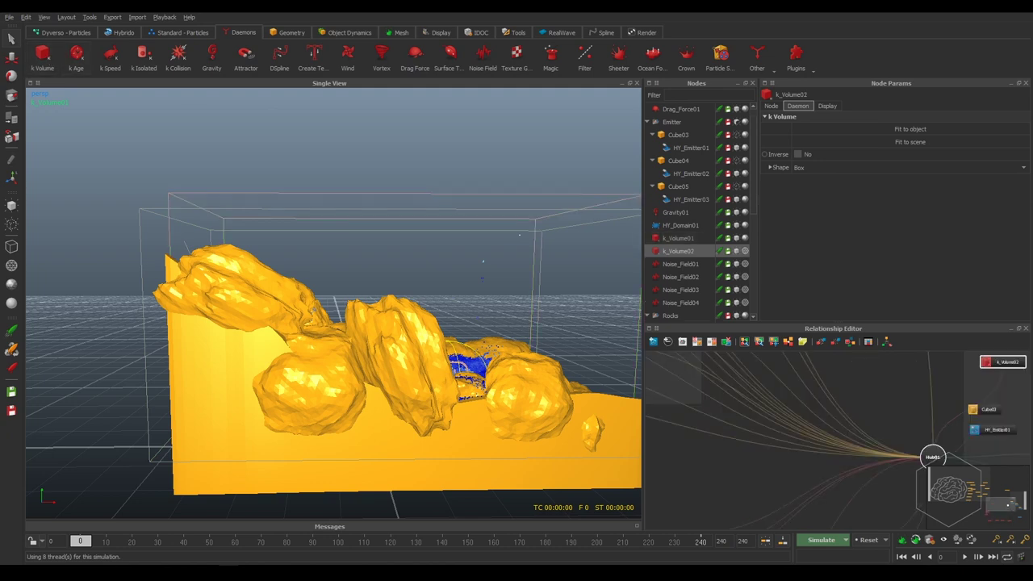
mouse_move(1006, 361)
left_mouse_down()
mouse_move(709, 483)
mouse_move(859, 396)
left_mouse_up()
left_click_drag(799, 438, 734, 450)
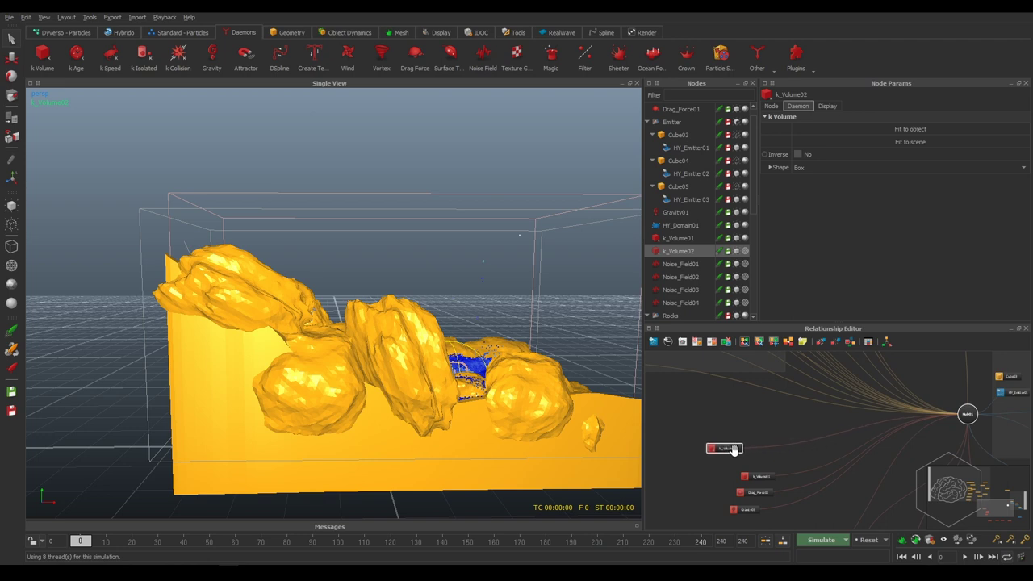
Step: Raise k_Volume02 above the rocks and stretch it wide along the X axis
key("w")
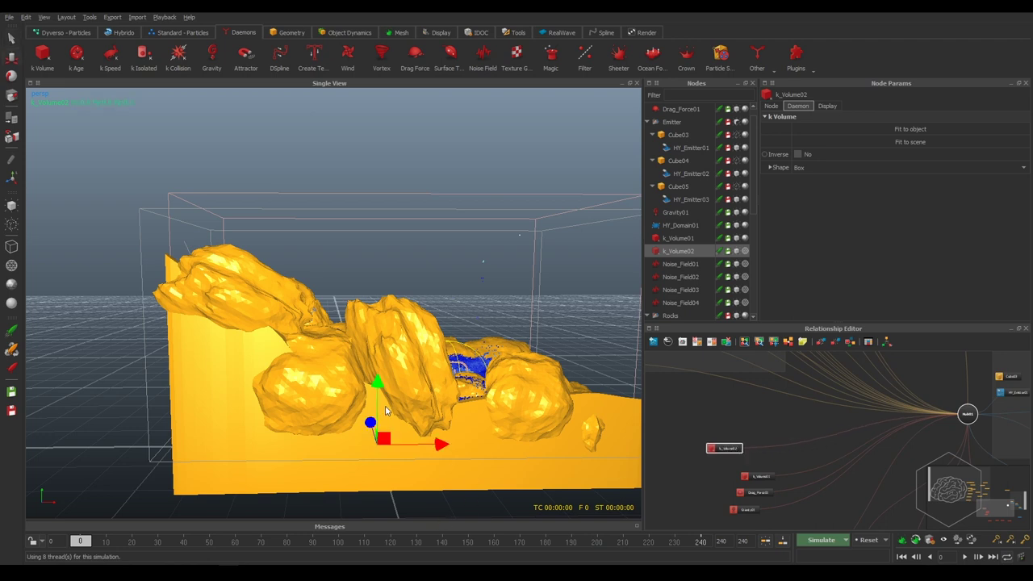
left_click_drag(378, 394, 402, 180)
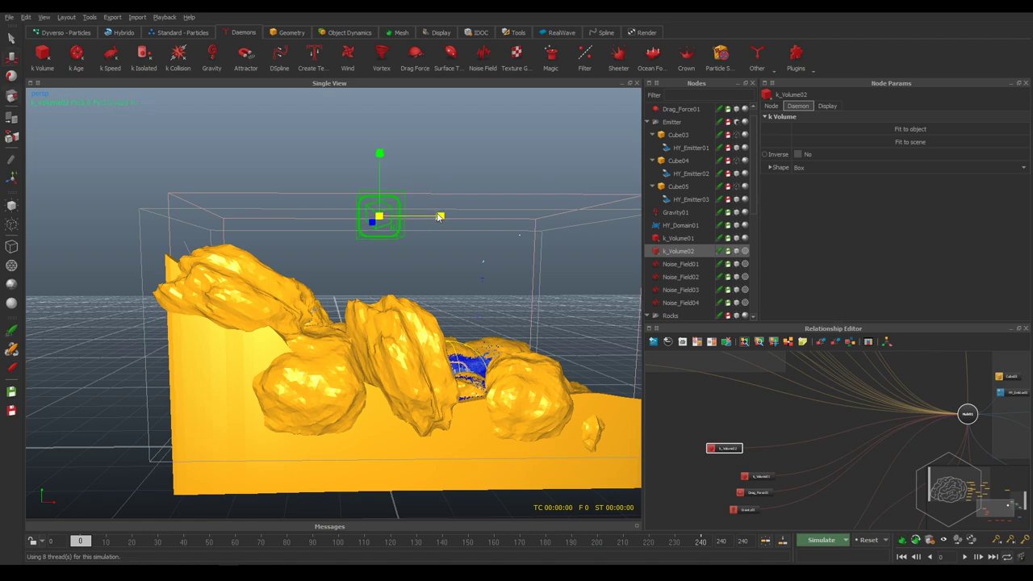
left_click_drag(440, 216, 685, 213)
left_click_drag(146, 289, 516, 216, "alt")
mouse_move(294, 286)
left_mouse_down("alt")
mouse_move(390, 260)
mouse_move(406, 276)
left_mouse_up("alt")
left_click_drag(456, 245, 375, 249, "alt")
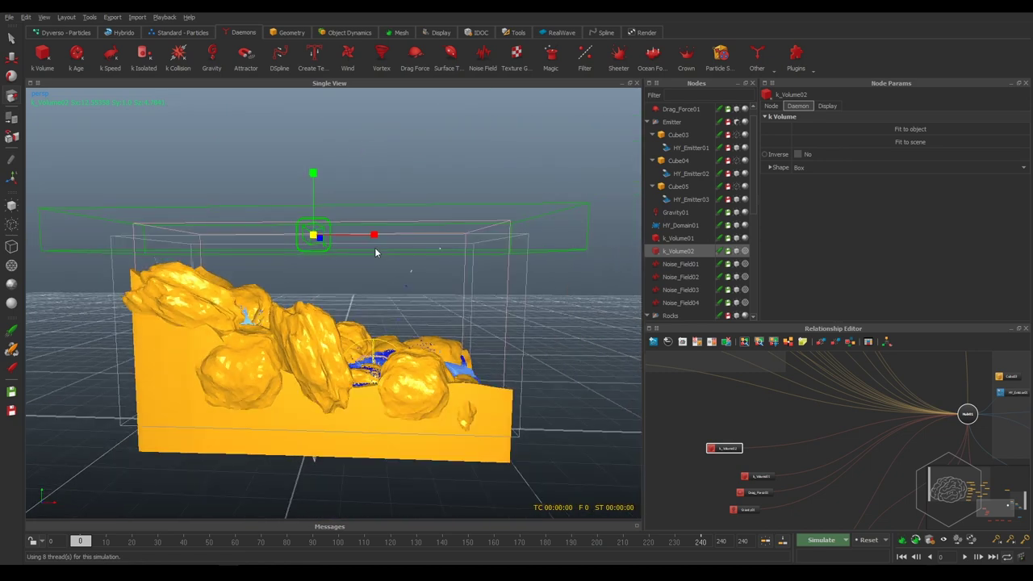
Step: Rotate the k_Volume02 box so it tilts across the scene
key("e")
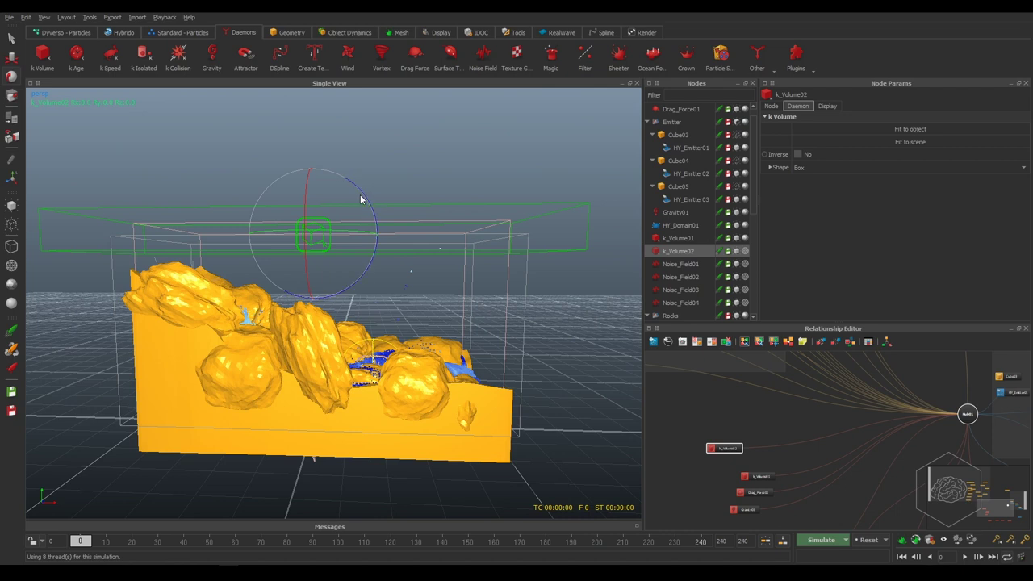
left_click_drag(364, 202, 381, 212)
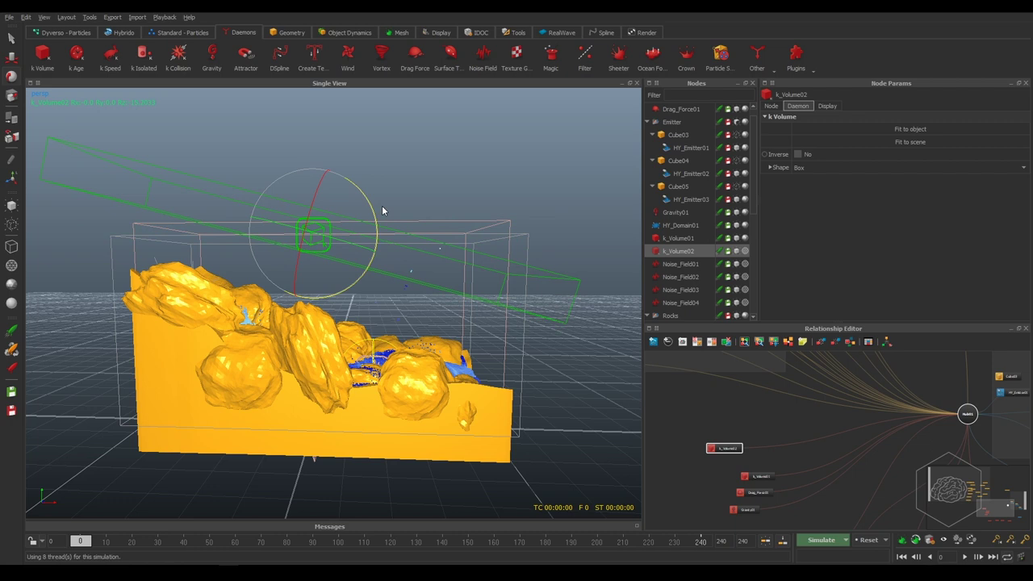
key("w")
key("r")
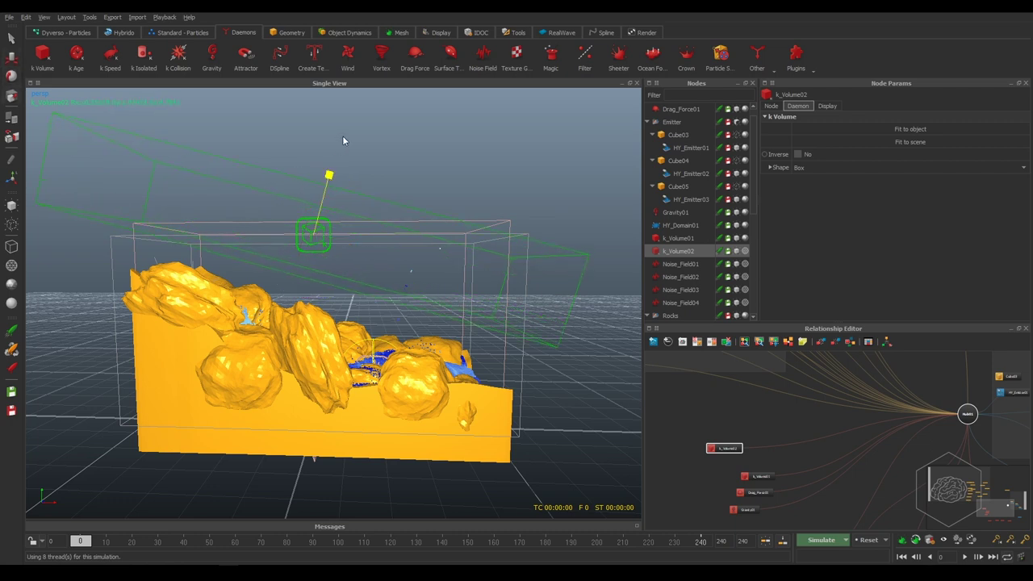
Step: Change k_Volume02's shape from Box to Sphere
key("w")
left_click(789, 166)
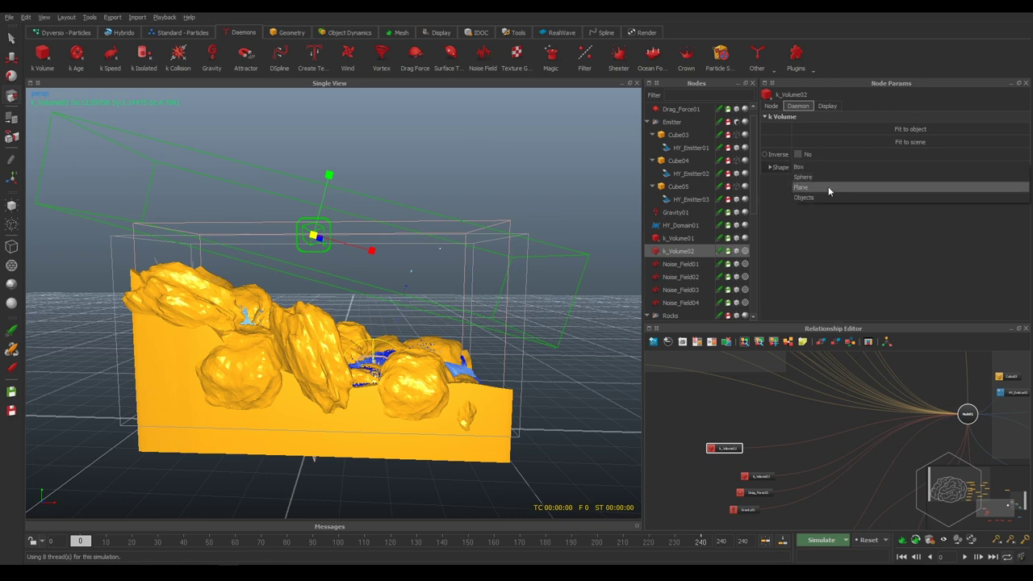
left_click(832, 178)
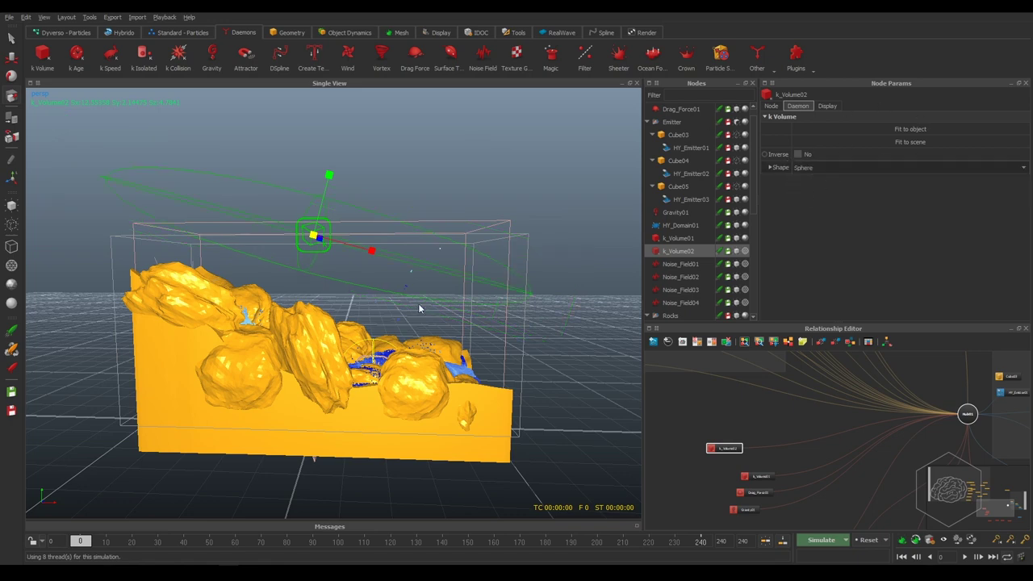
mouse_move(490, 269)
left_mouse_down("alt")
mouse_move(381, 287)
mouse_move(375, 262)
left_mouse_up("alt")
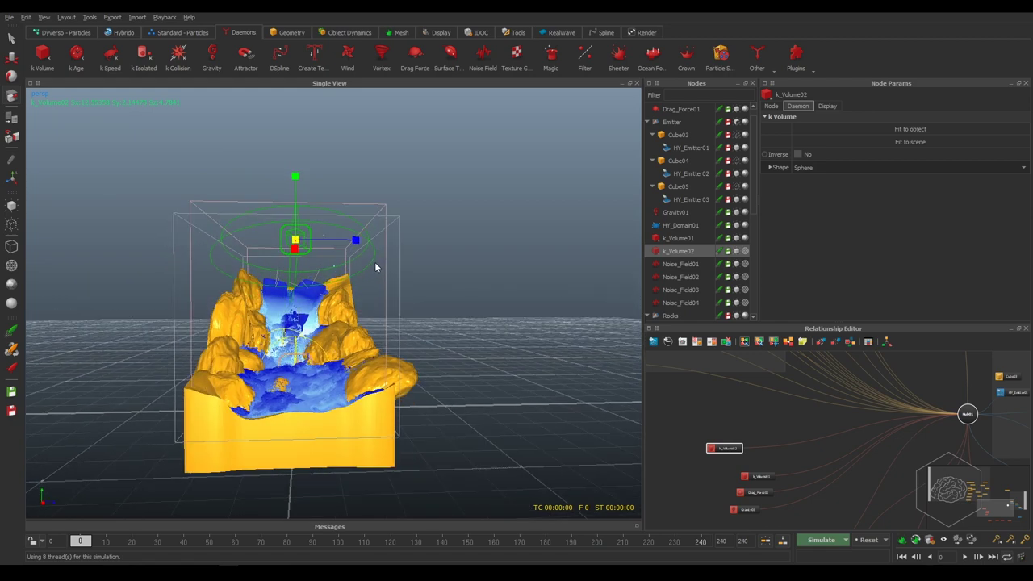
Step: Stretch the k_Volume02 sphere along X, move it, and enlarge it
key("r")
mouse_move(473, 248)
left_mouse_down("alt")
mouse_move(356, 369)
mouse_move(326, 361)
left_mouse_up("alt")
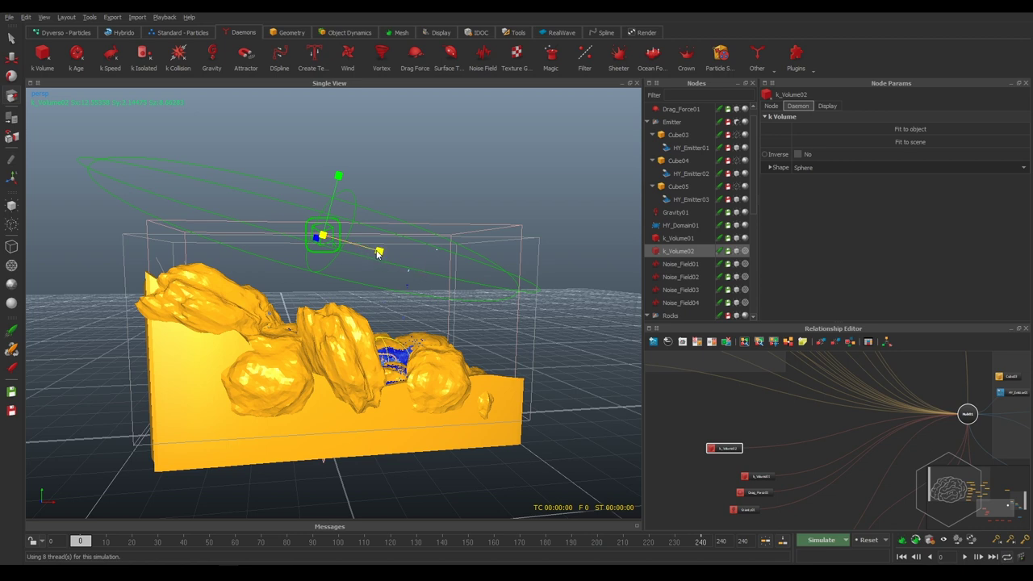
mouse_move(379, 251)
left_mouse_down()
mouse_move(363, 250)
mouse_move(392, 254)
left_mouse_up()
key("w")
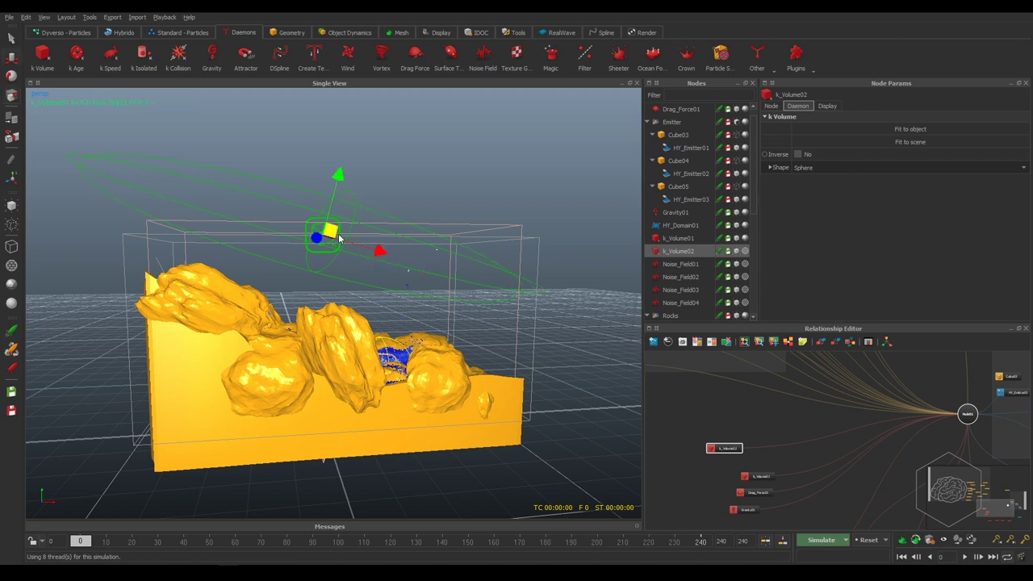
left_click_drag(349, 238, 388, 256)
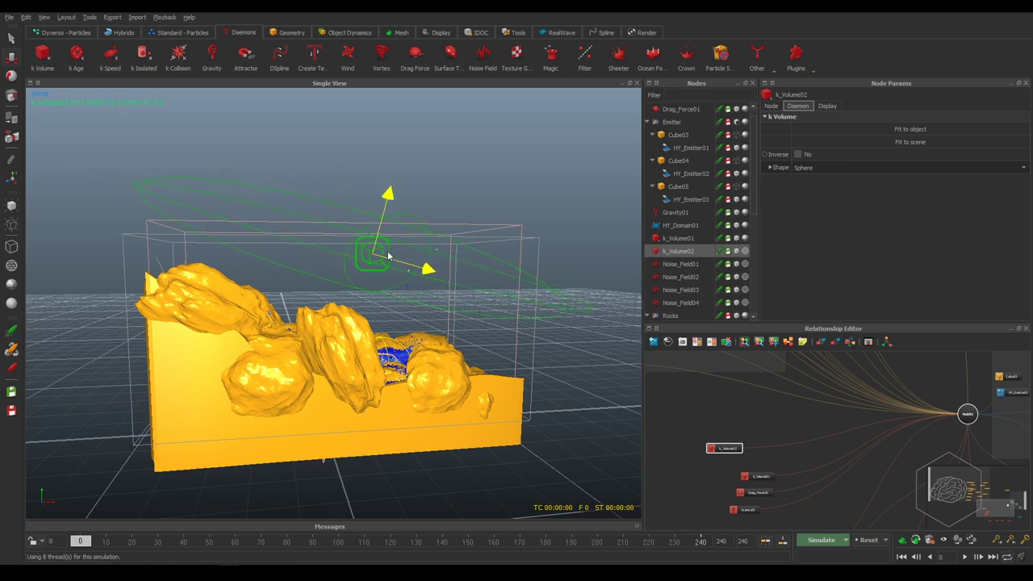
key("e")
key("r")
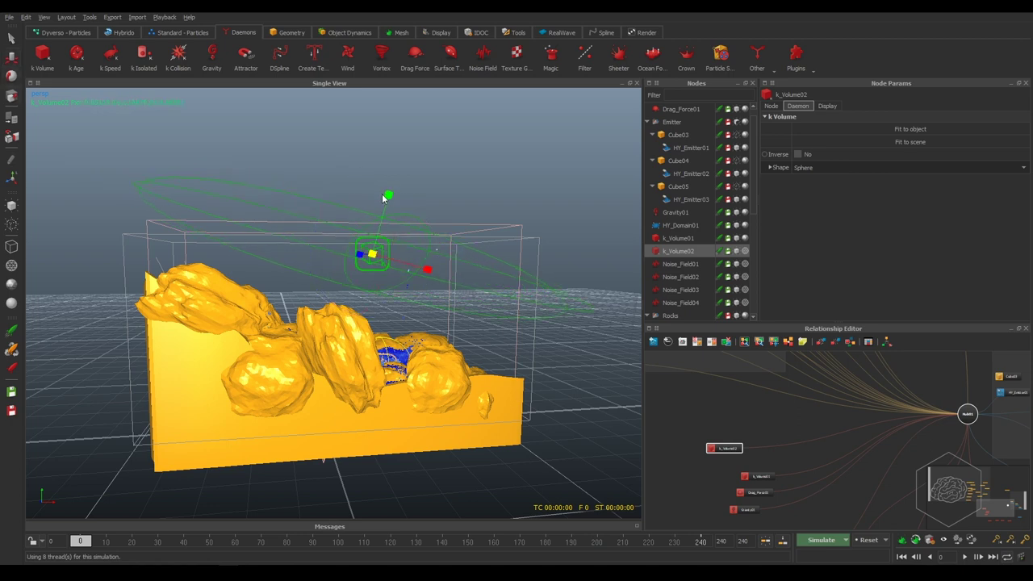
mouse_move(386, 196)
left_mouse_down()
mouse_move(408, 159)
mouse_move(410, 203)
left_mouse_up()
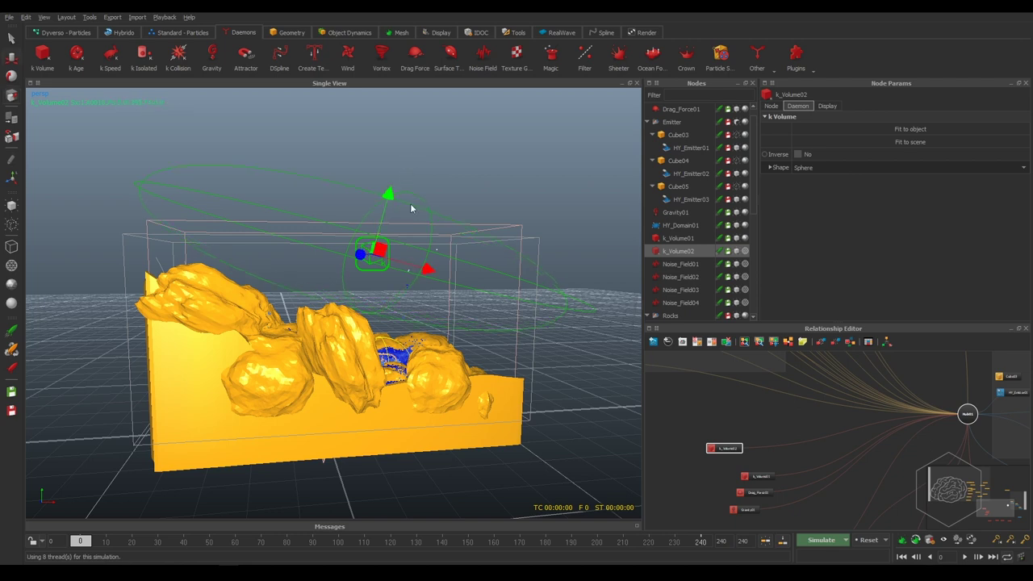
left_click(393, 244)
Step: Reposition the sphere and lower it along Y so it sits over the river
mouse_move(393, 244)
left_mouse_down()
mouse_move(376, 212)
mouse_move(383, 284)
mouse_move(363, 312)
mouse_move(374, 311)
mouse_move(351, 297)
left_mouse_up()
scroll(383, 284, "up", 3)
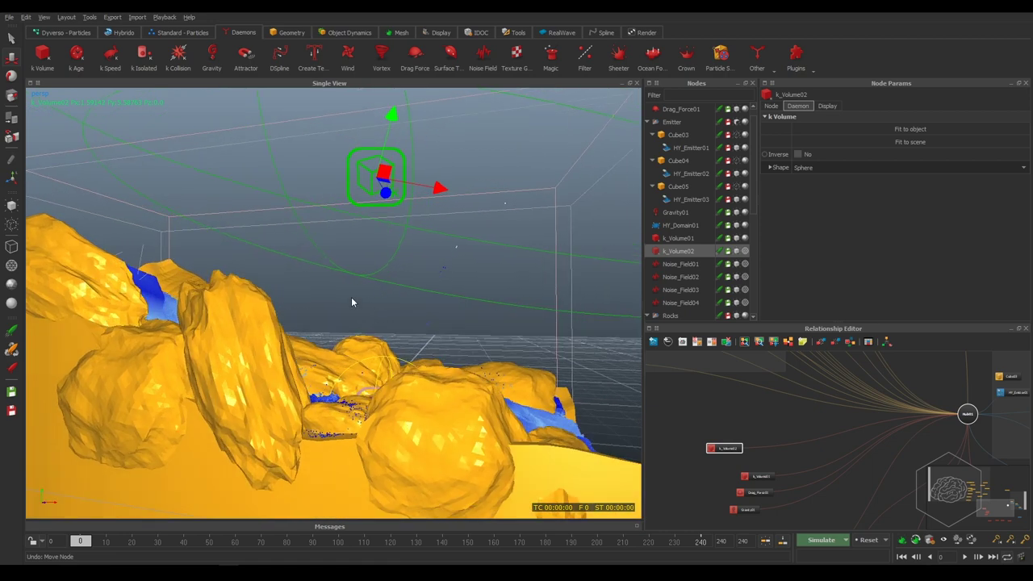
mouse_move(389, 136)
left_mouse_down()
mouse_move(382, 160)
mouse_move(415, 127)
left_mouse_up()
left_click_drag(518, 189, 452, 257, "alt")
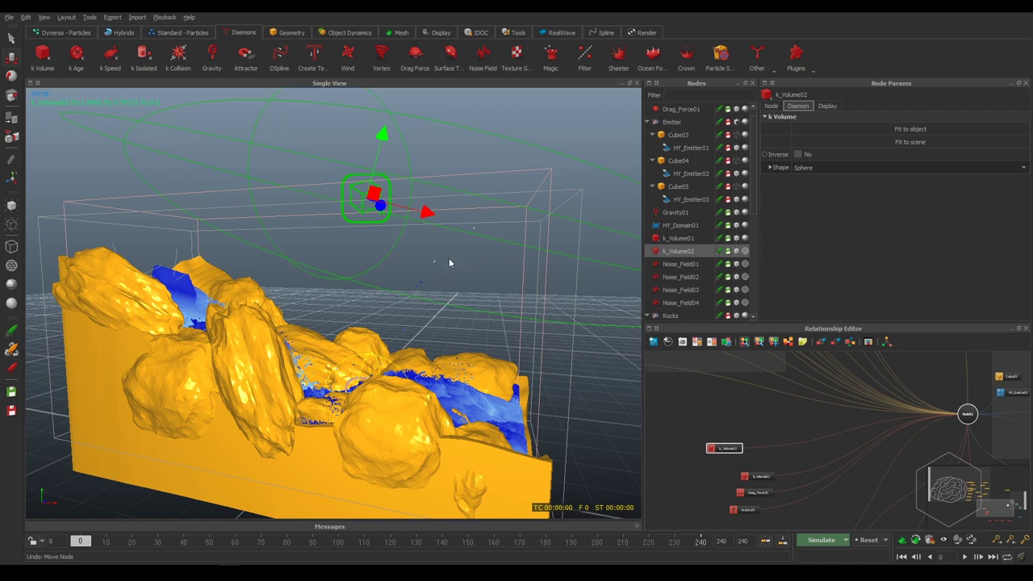
Step: Remove the k_Volume02–Hub01 link and connect k_Volume02 directly to HY_Domain01
middle_click_drag(873, 456, 849, 399)
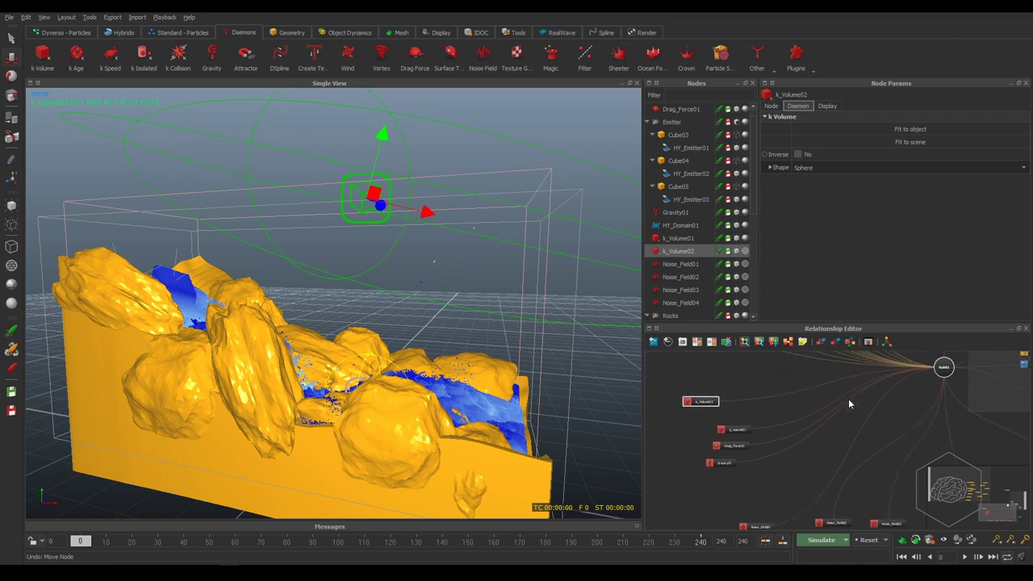
left_click(753, 387)
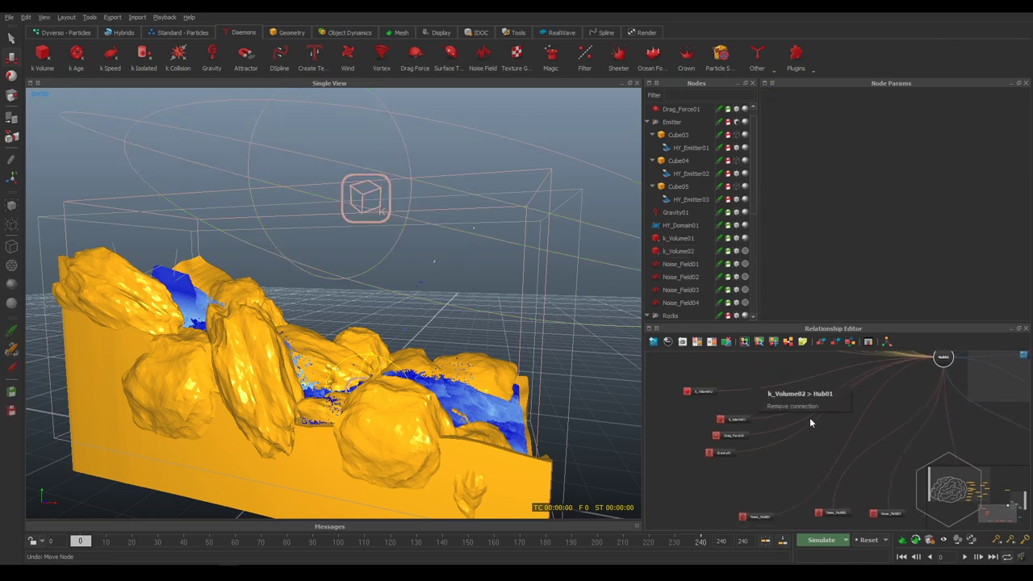
left_click_drag(696, 392, 978, 441)
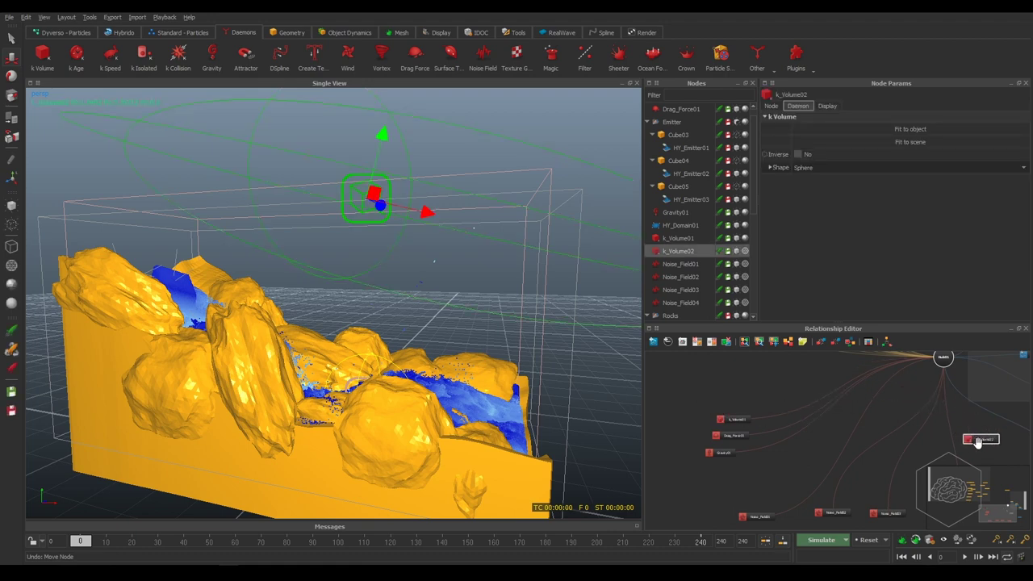
middle_click_drag(978, 442, 714, 442)
left_click_drag(716, 441, 877, 441)
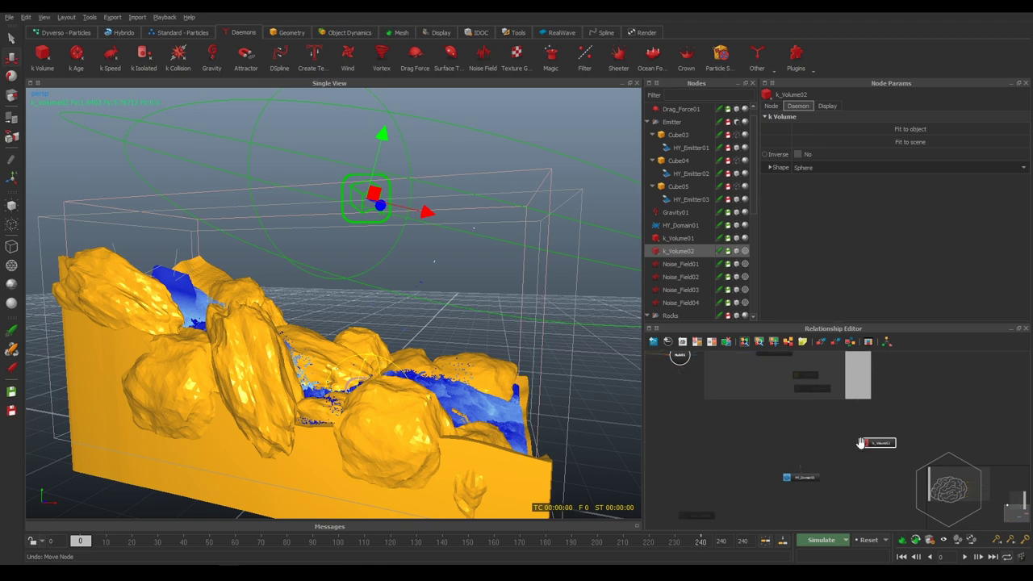
middle_click_drag(877, 443, 844, 420)
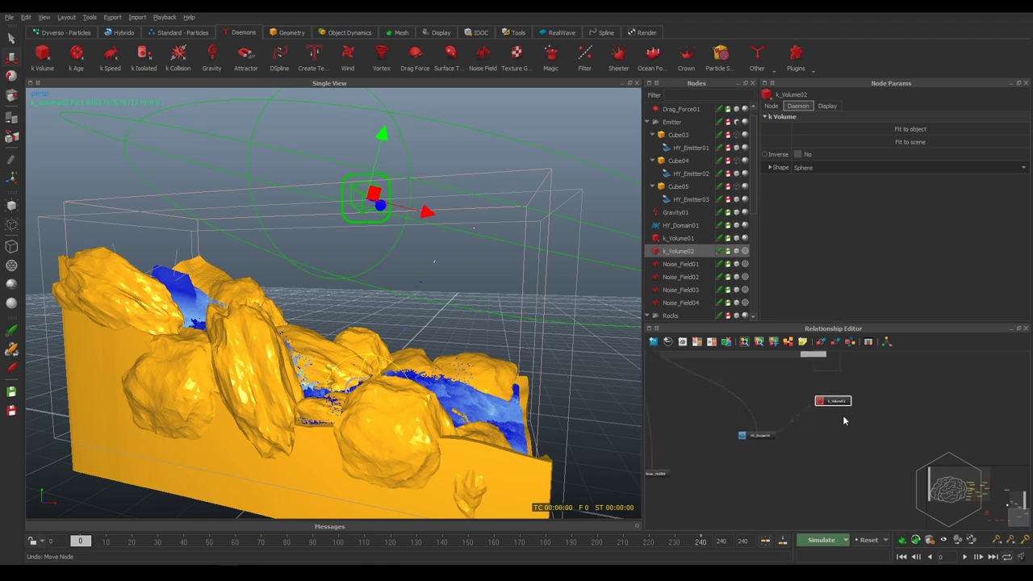
left_click_drag(840, 400, 851, 432)
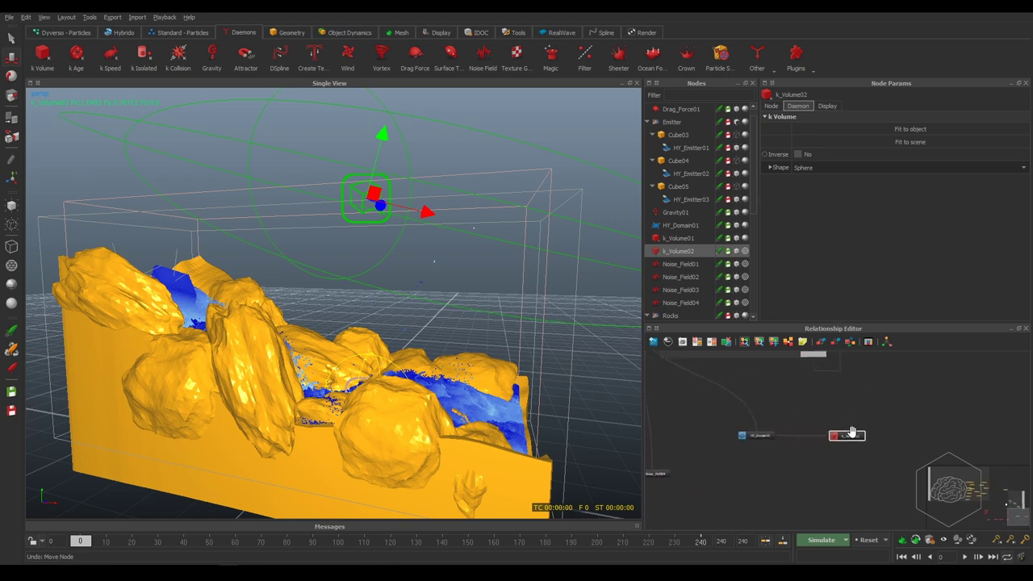
scroll(852, 432, "up", 2)
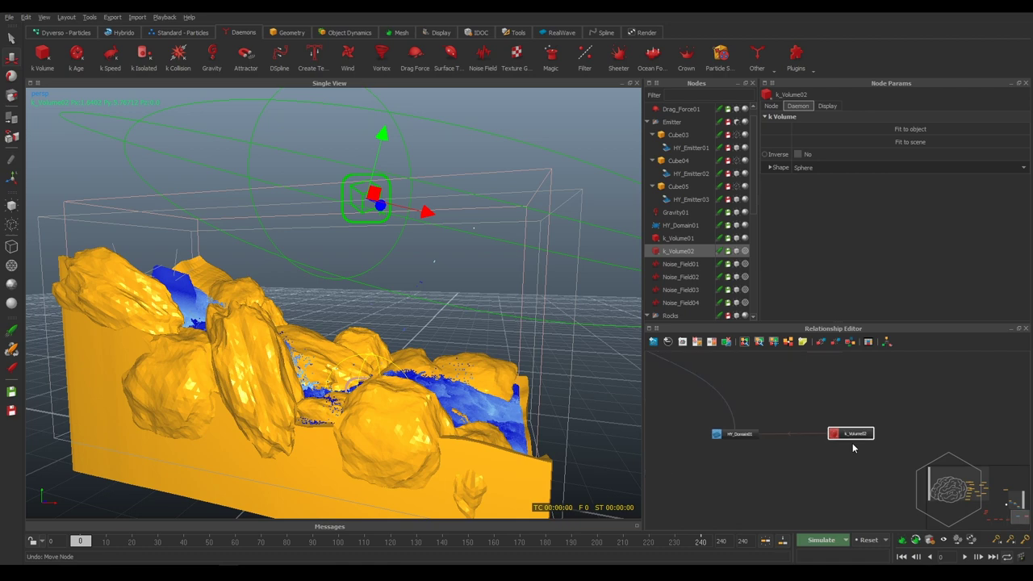
Step: Rename k_Volume02 to Safe_Area_Killer and set its Inverse option to Yes
right_click(669, 253)
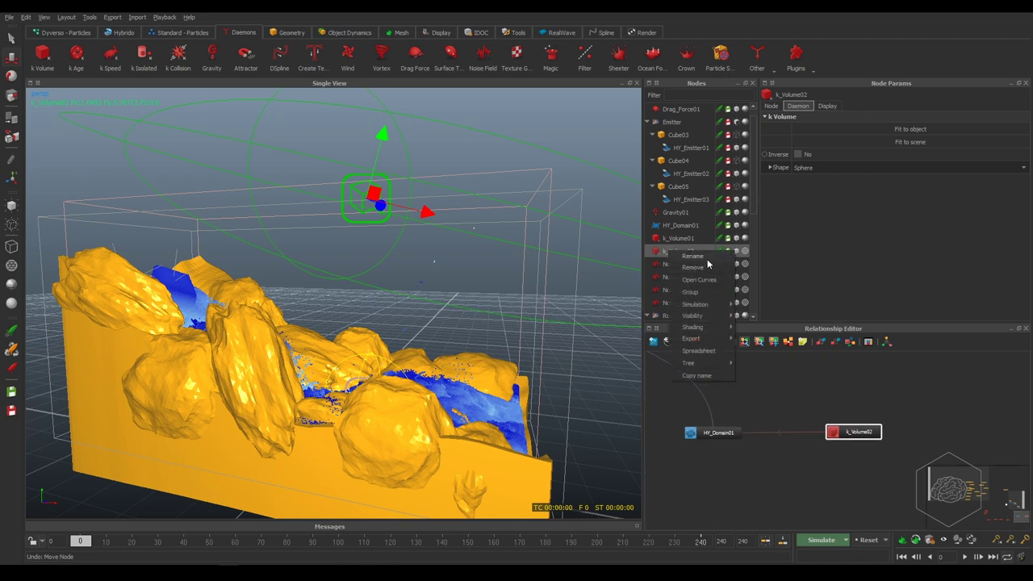
left_click(708, 256)
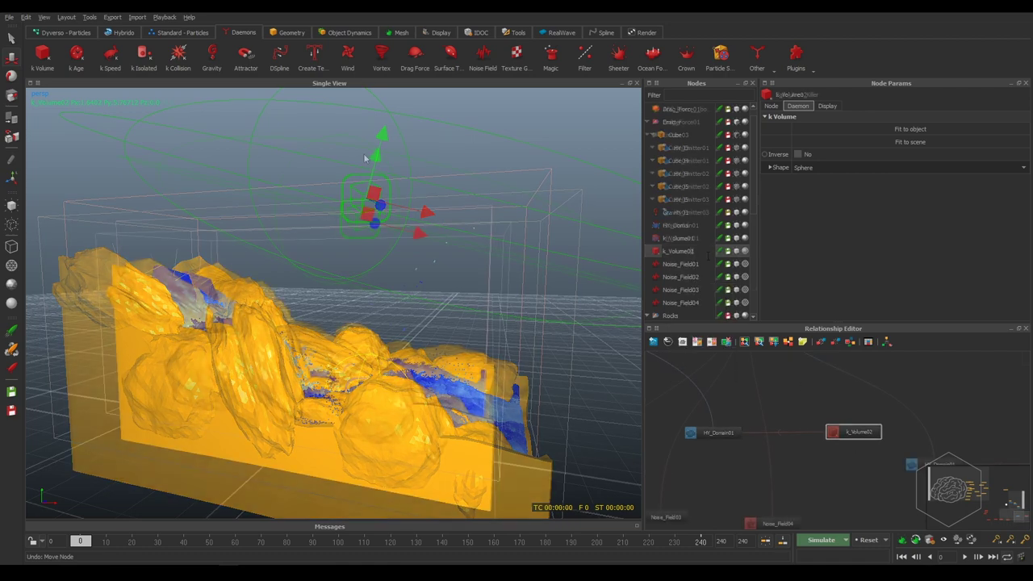
left_click_drag(497, 156, 355, 170, "alt")
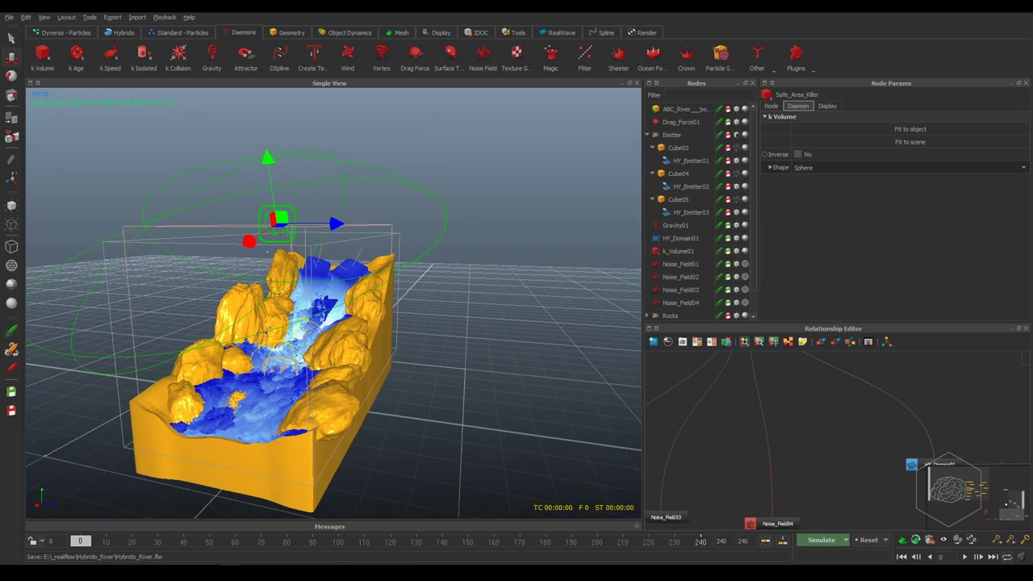
left_click(798, 154)
Step: Select the HY_Domain01 fluid domain in the river scene
left_click(499, 325)
left_click_drag(499, 326, 415, 330, "alt")
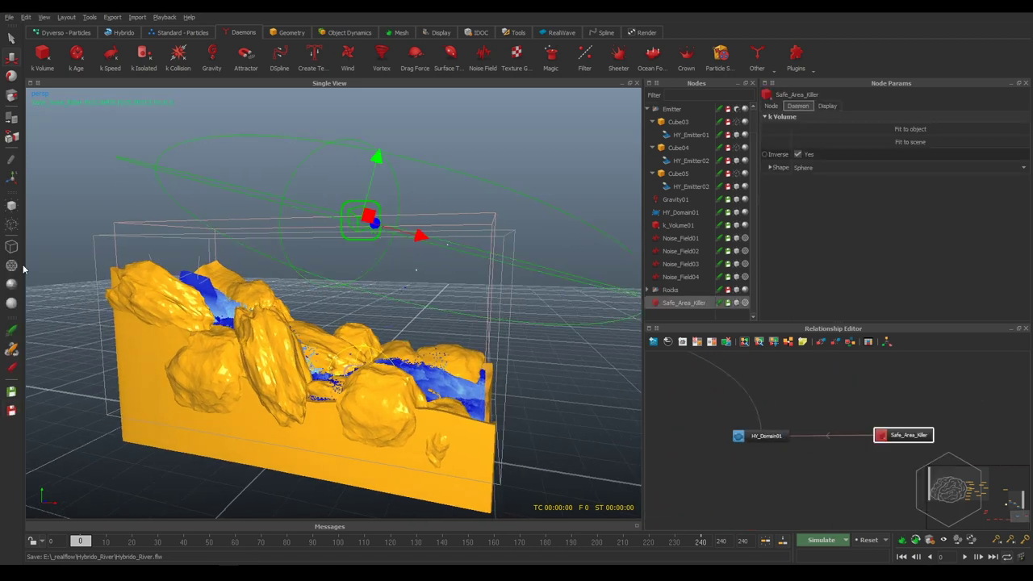
mouse_move(237, 258)
left_mouse_down("alt")
mouse_move(504, 234)
mouse_move(617, 465)
left_mouse_up("alt")
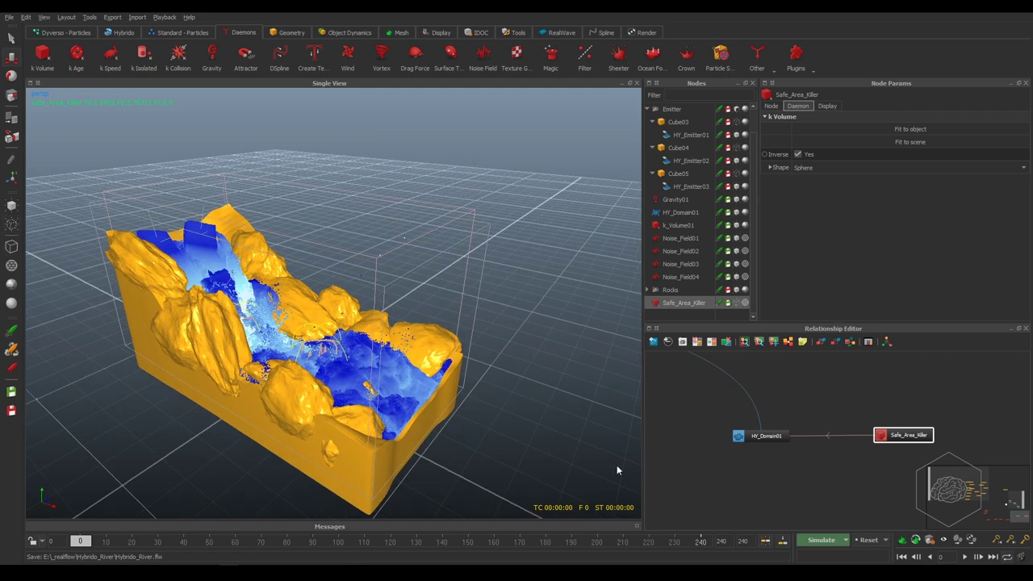
left_click(762, 435)
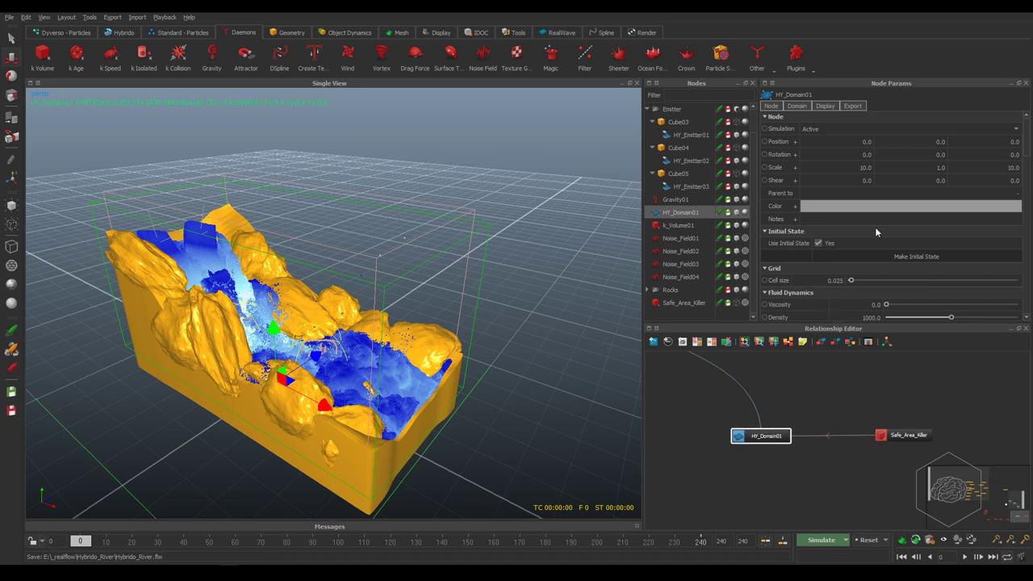
Step: Try a first simulation, see the Reset to Initial State warning, and check the Simulate options
left_click(848, 542)
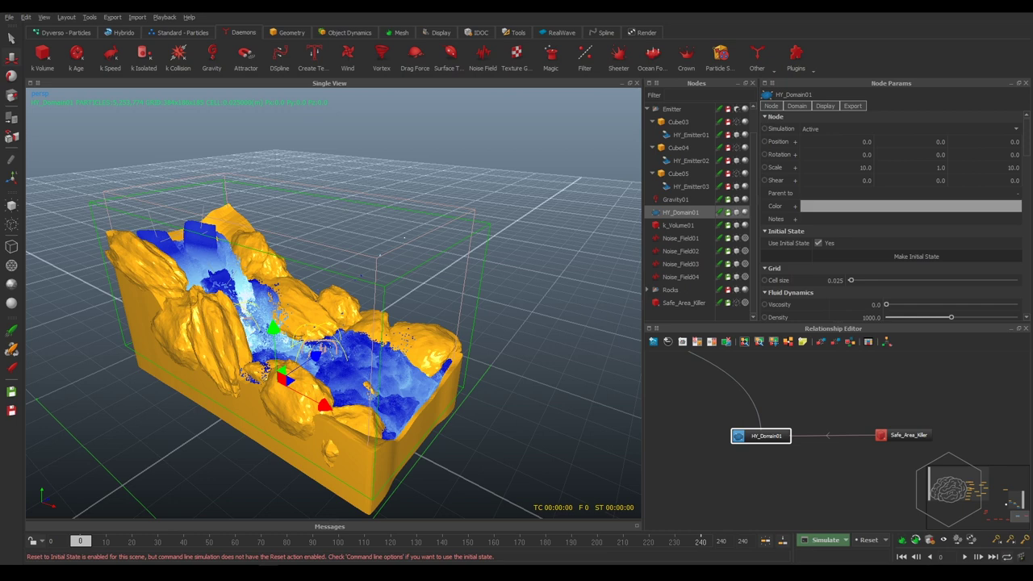
left_click(846, 541)
left_click(846, 543)
Step: Disable the 3D viewport display so the scene shows empty at frame 0
left_click(765, 446)
left_click(761, 436)
left_click(838, 394)
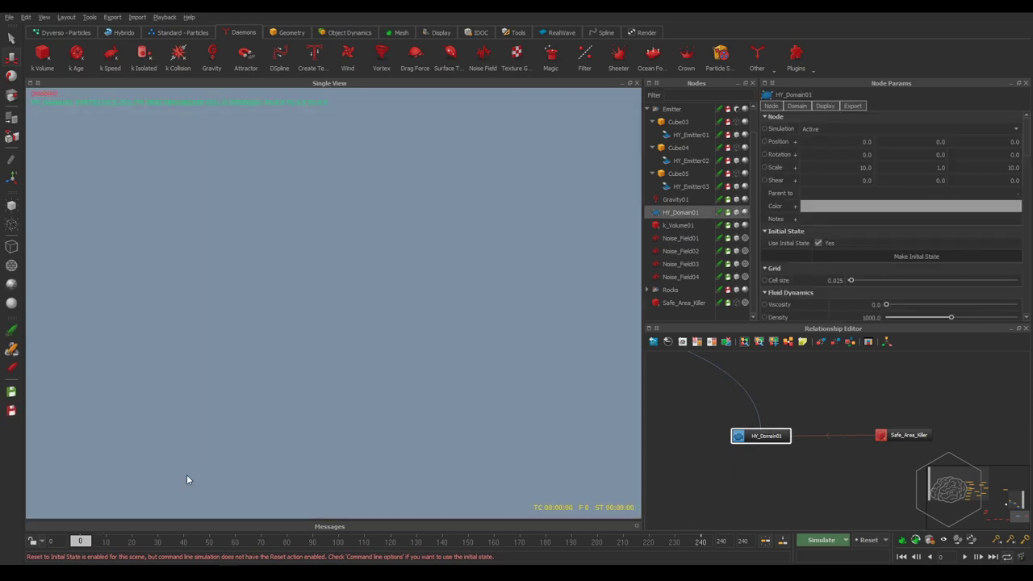
Step: Save the scene and set the last simulation frame to 96
key("ctrl+s")
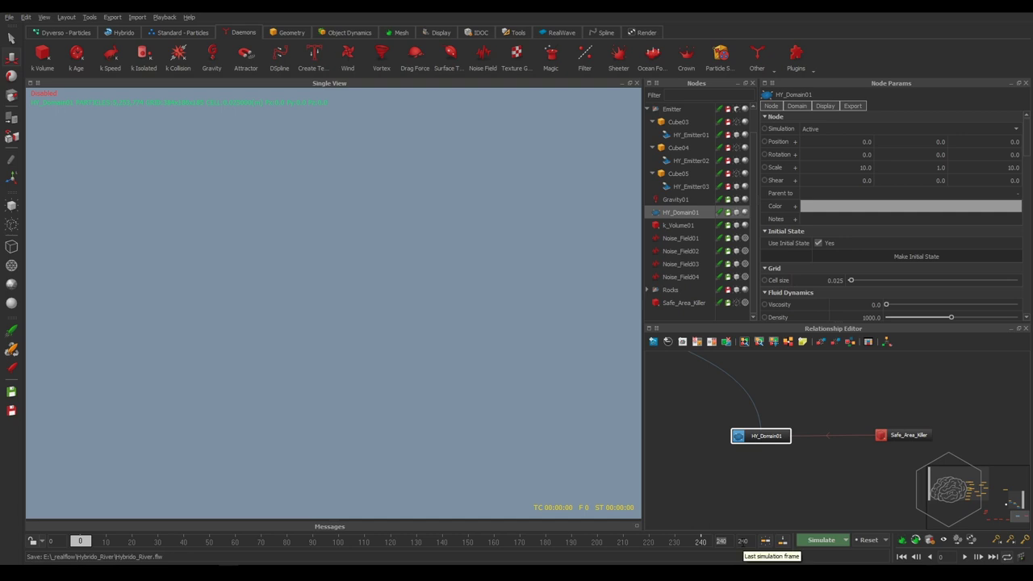
type("96")
key("Return")
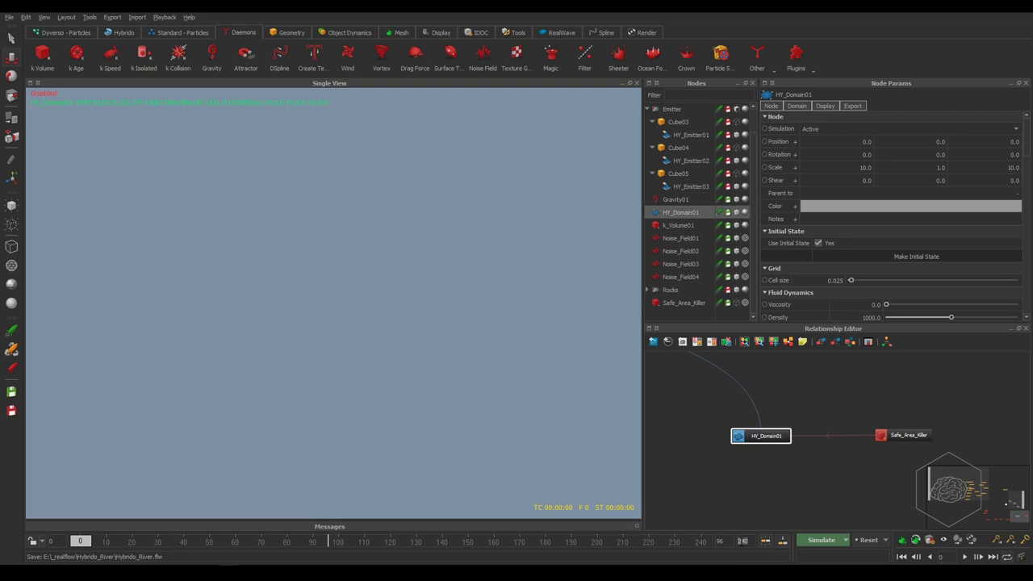
Step: Fit the timeline to the 96-frame range and start simulating the river
left_click(743, 541)
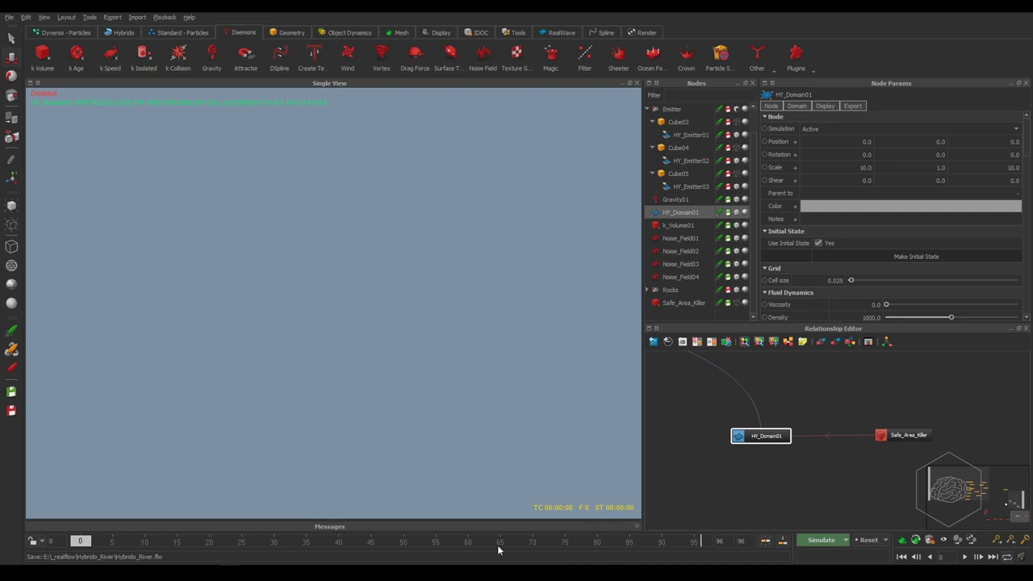
left_click_drag(733, 544, 677, 545)
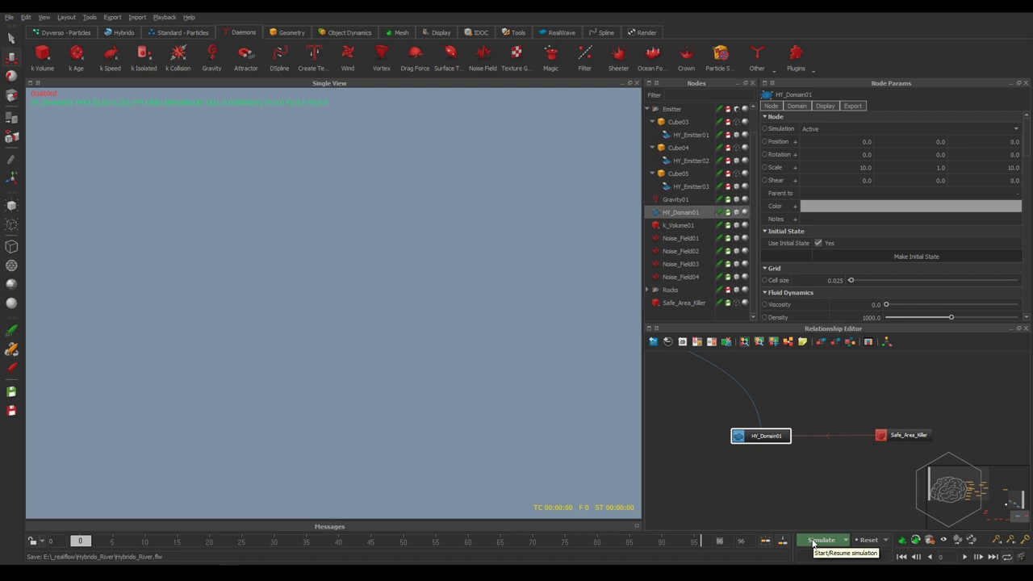
left_click(821, 541)
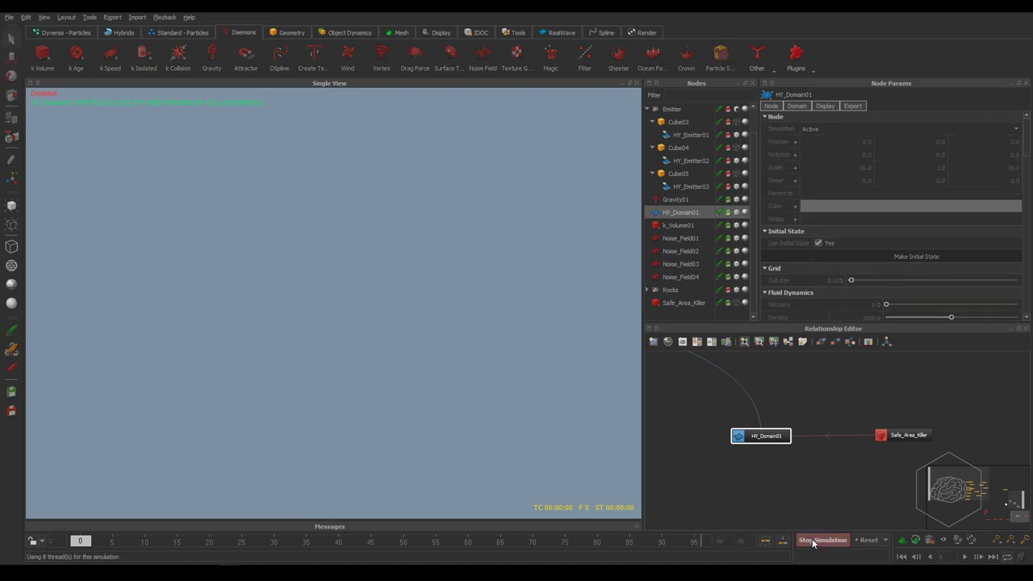